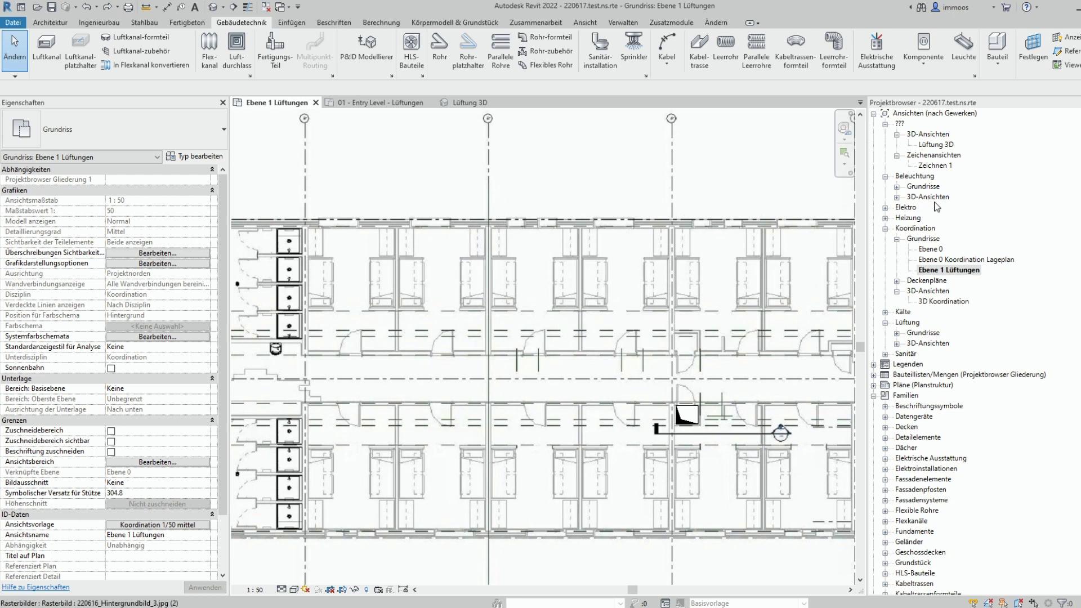
Step: Locate and select the rectangular duct type PROMATECT-AD Lüftungskanal in the project browser
click(1062, 269)
scroll(1038, 457, down, 15)
click(960, 417)
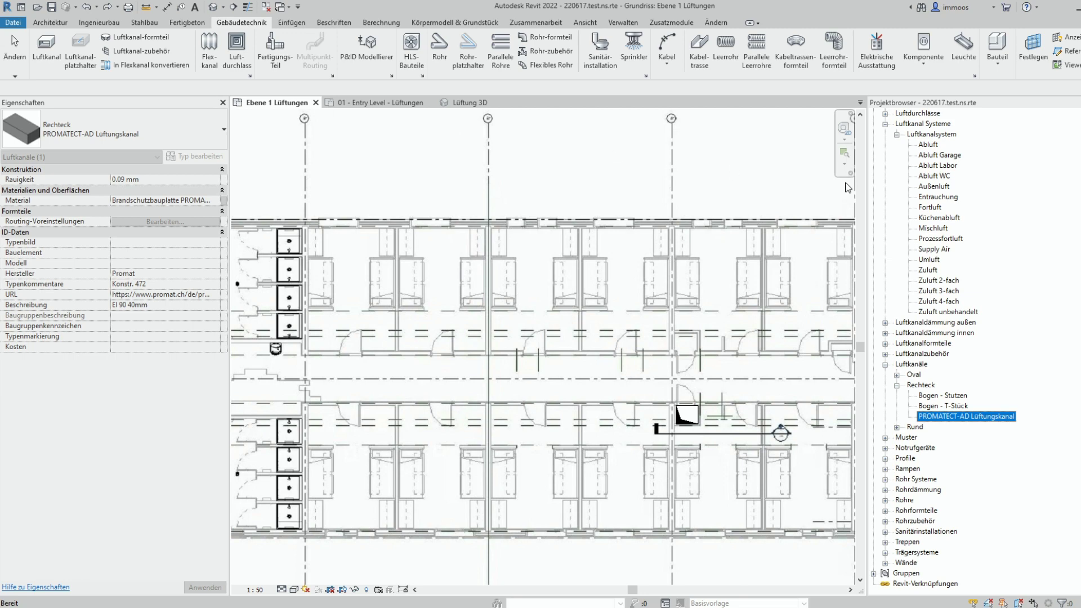
Step: Examine the type properties of the Zuluft duct system, including its line graphic overrides
click(928, 270)
right_click(929, 271)
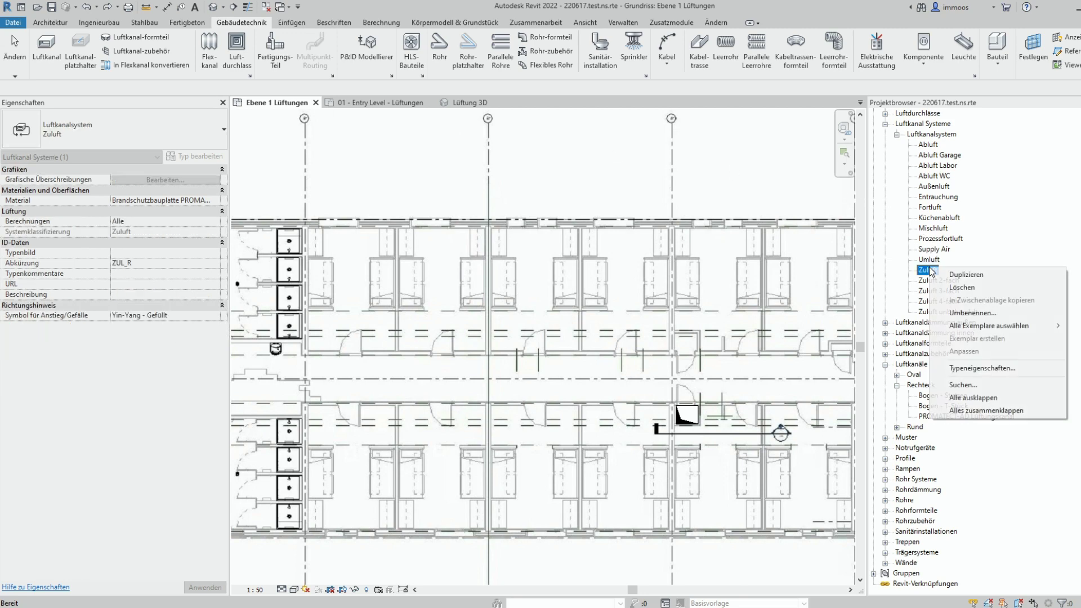
click(961, 368)
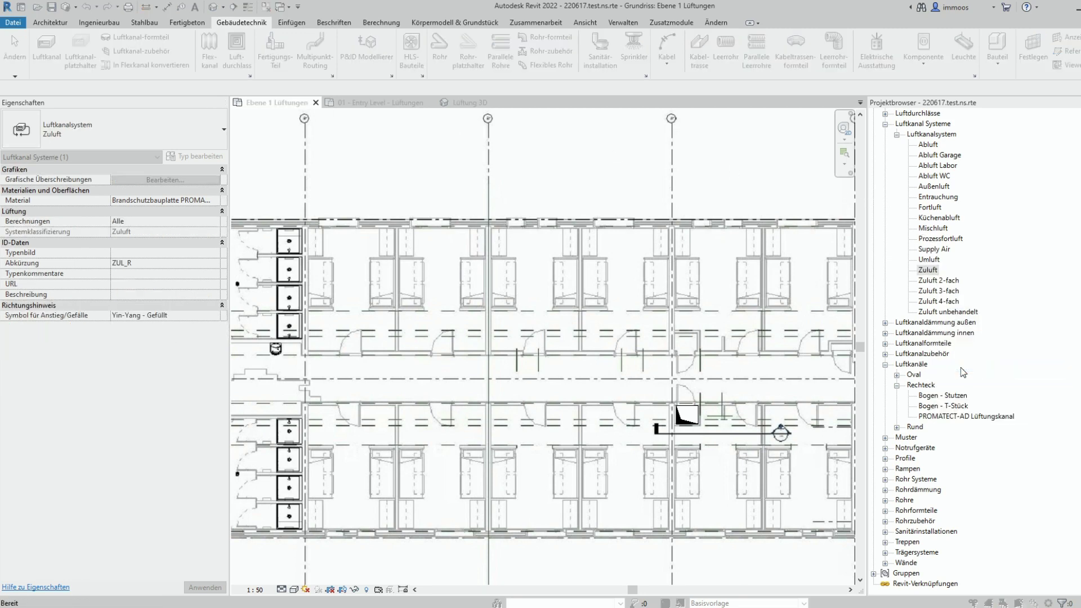
click(820, 241)
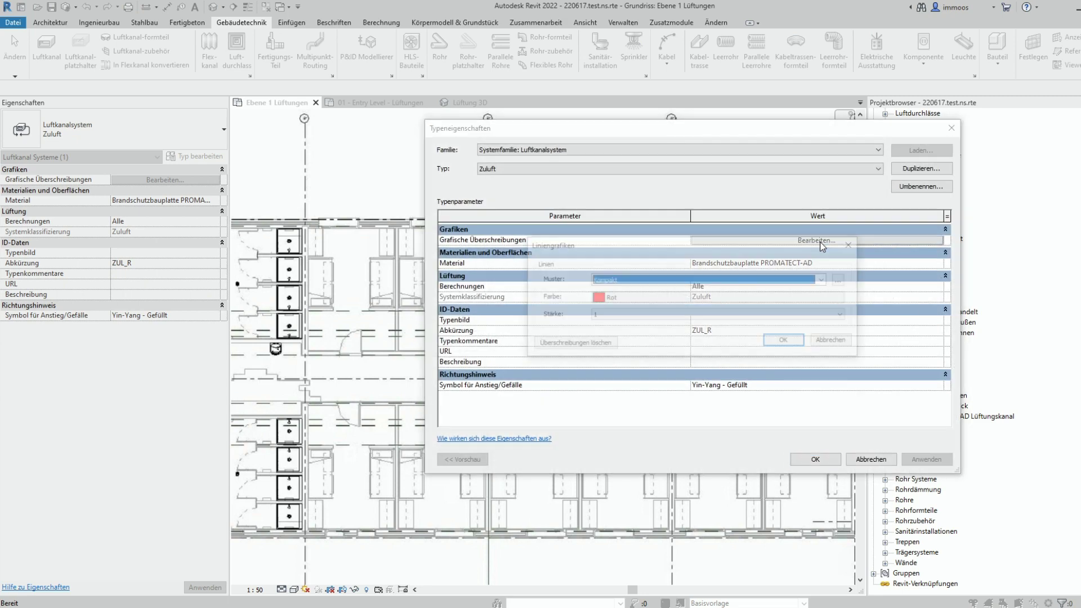
click(787, 342)
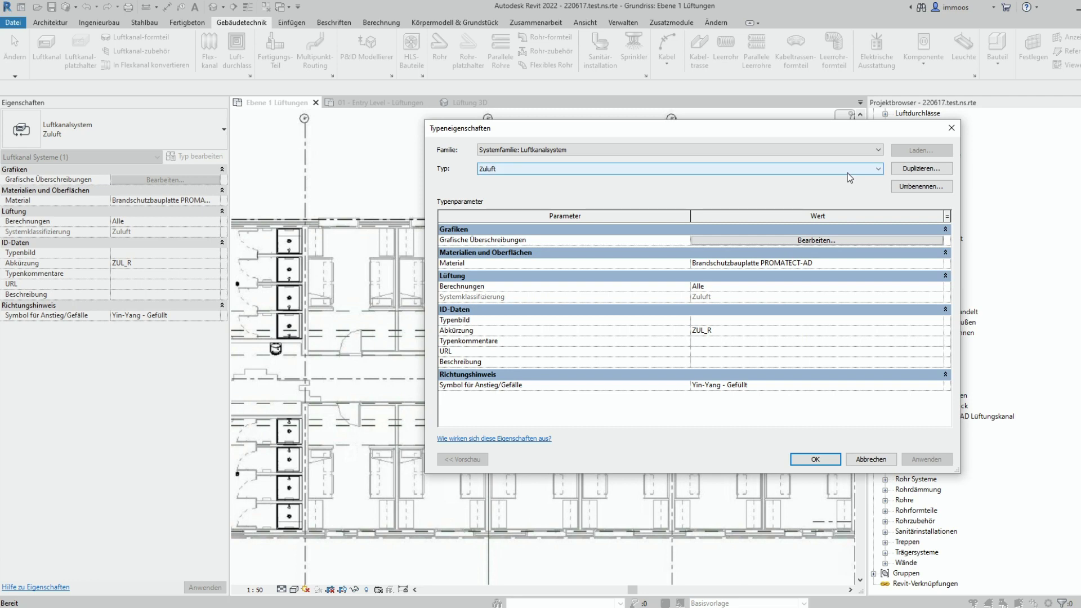
click(828, 458)
Step: Examine the routing preferences in the type properties of the PROMATECT-AD Lüftungskanal duct type
click(952, 417)
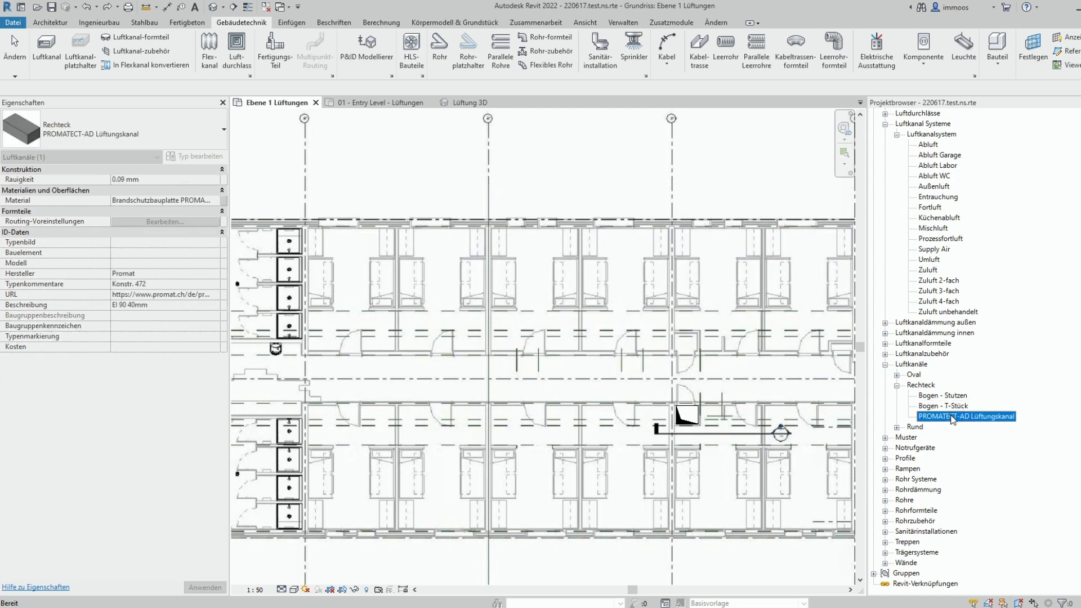
right_click(952, 419)
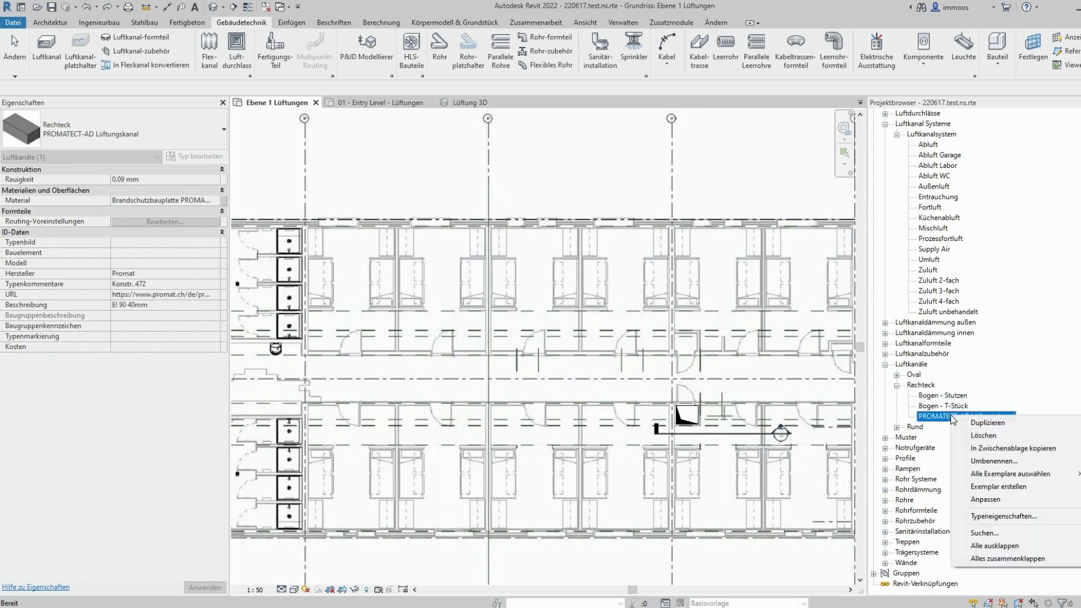
click(990, 516)
click(852, 287)
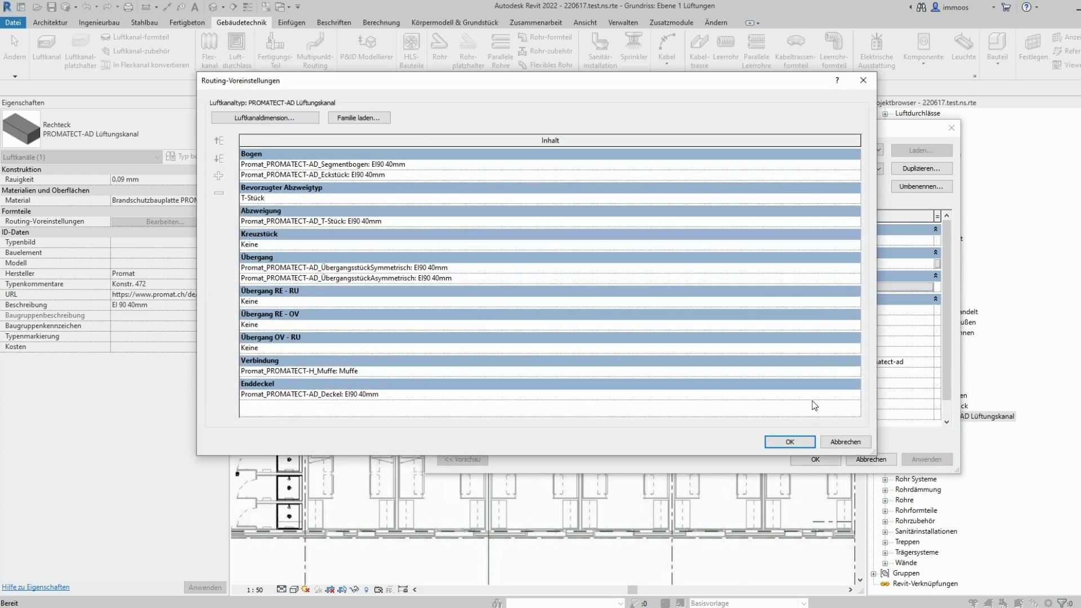
click(799, 439)
click(816, 460)
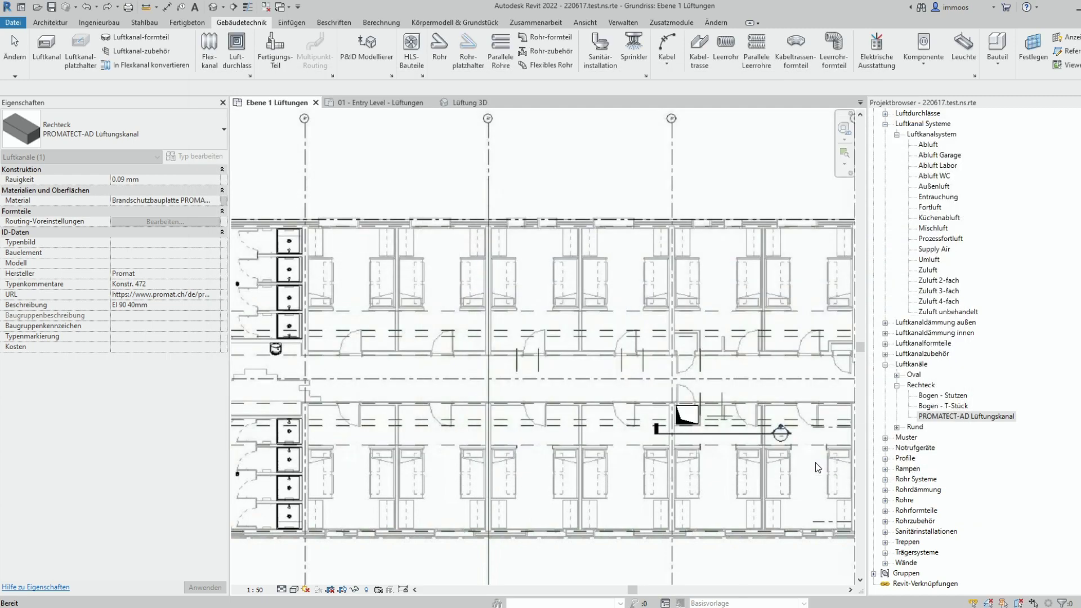
Step: Set up a new duct with width 600, middle elevation 2650 mm and system type Zuluft
click(49, 53)
click(166, 84)
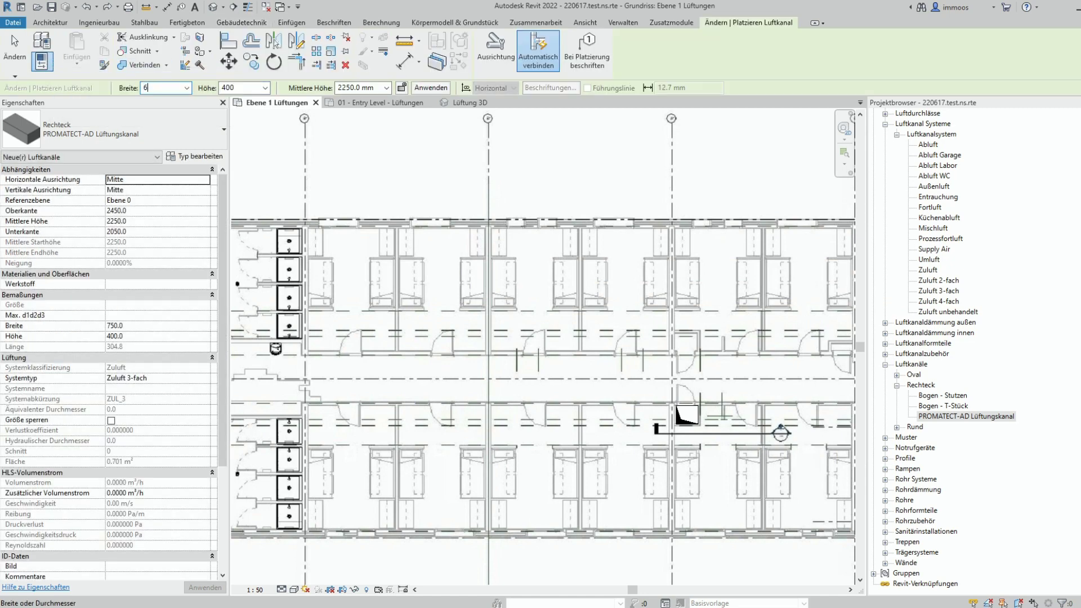
click(386, 90)
click(387, 89)
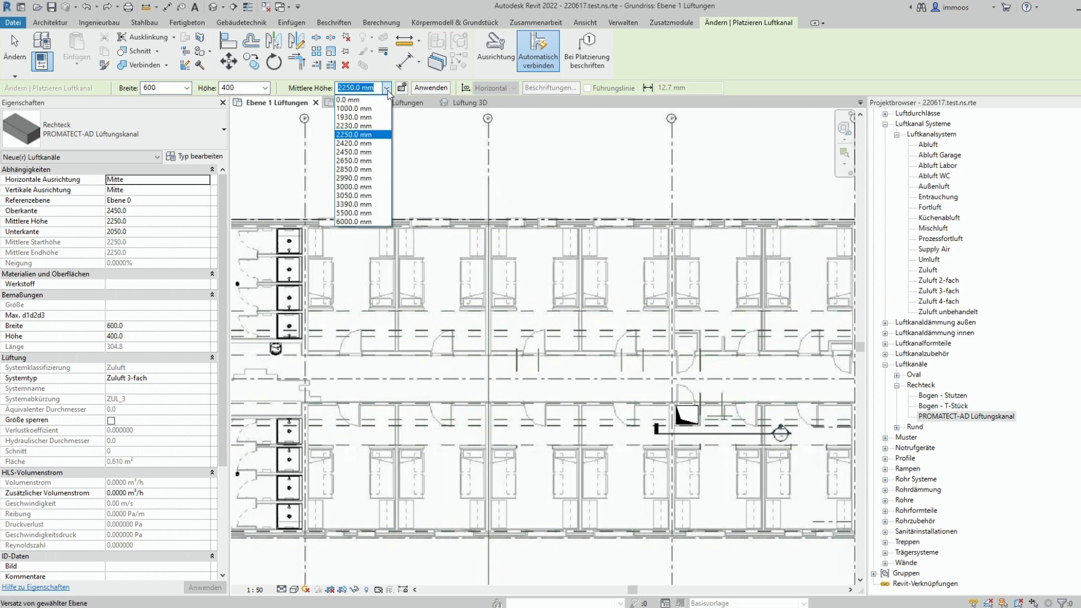
click(361, 157)
click(164, 379)
click(205, 379)
click(122, 413)
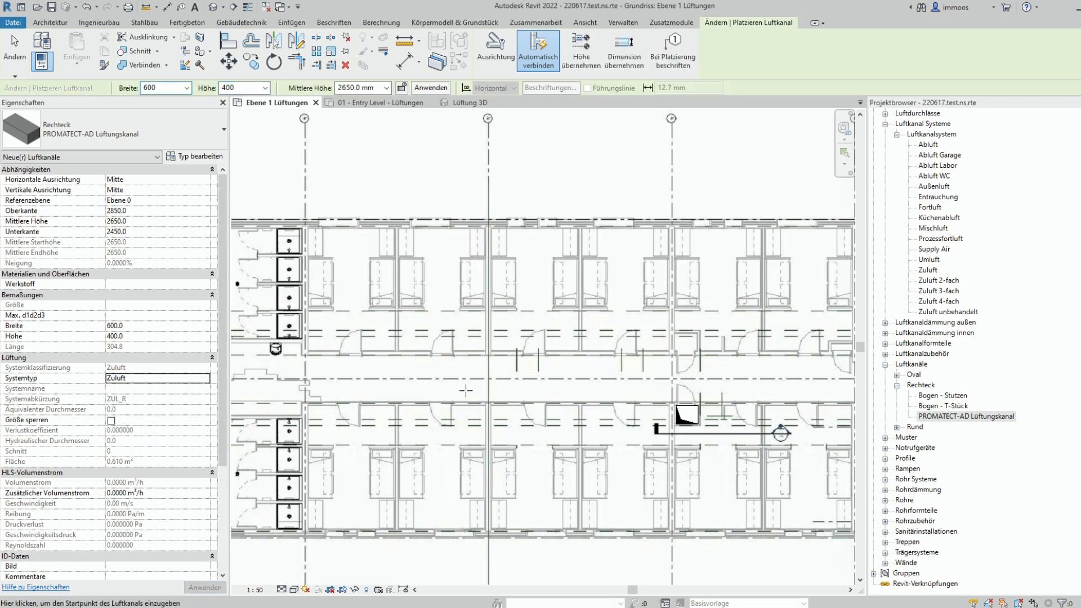
Step: Draw an inverted-U duct run below the corridor: up, across to the right, and down, with legs about 1700 mm long
scroll(466, 389, up, 3)
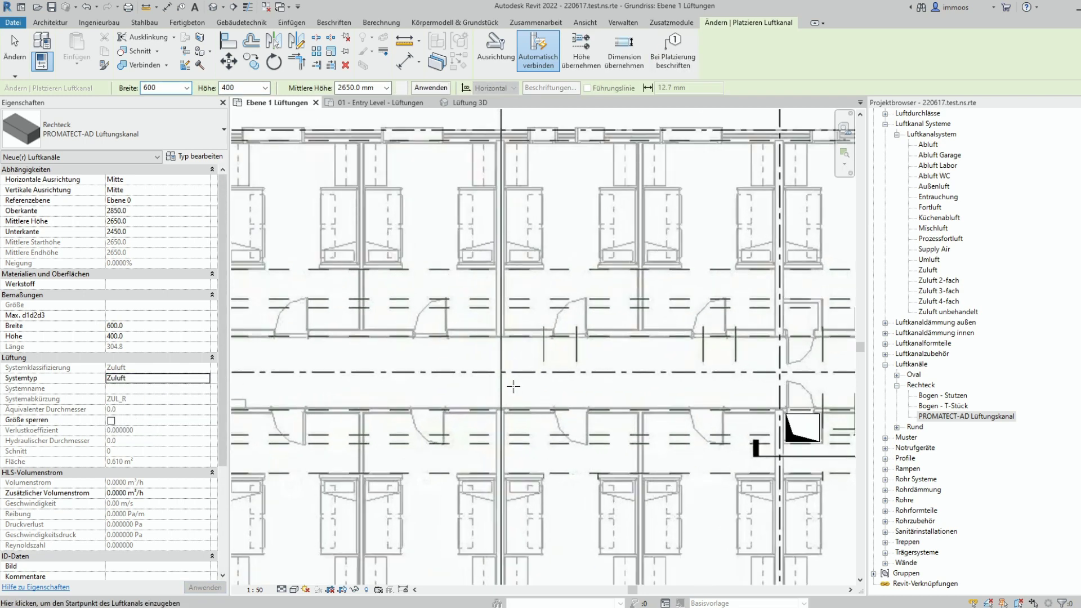
click(431, 491)
click(429, 427)
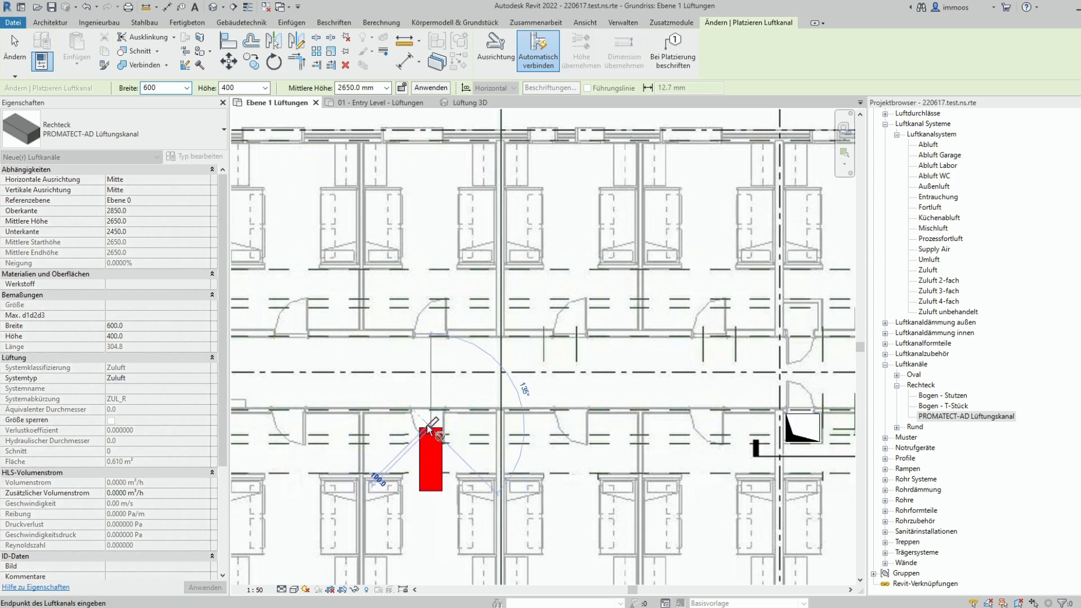
click(577, 427)
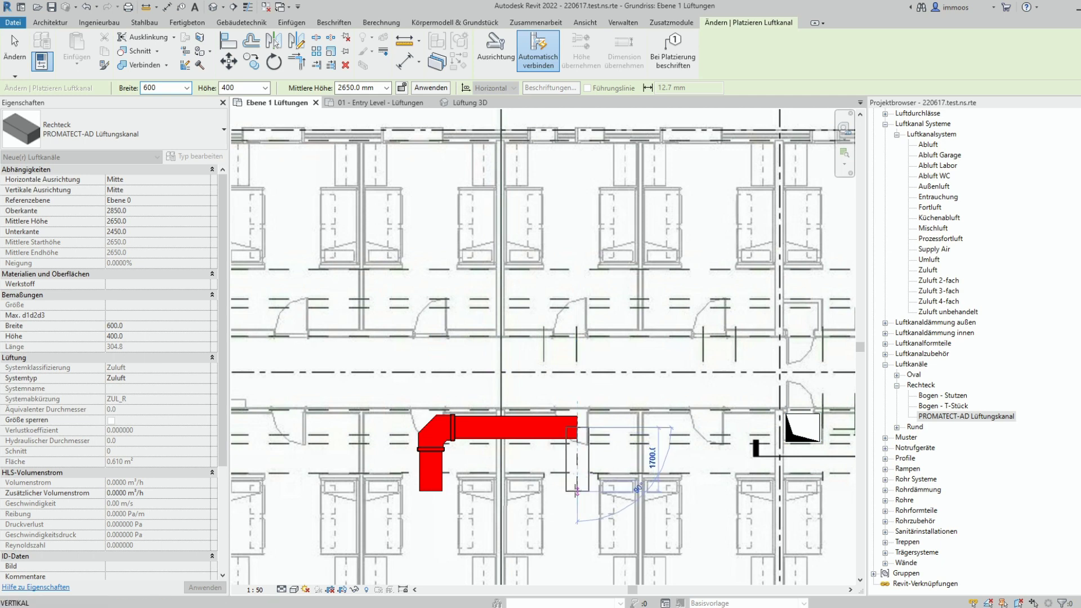
click(574, 495)
key(Escape)
key(Escape)
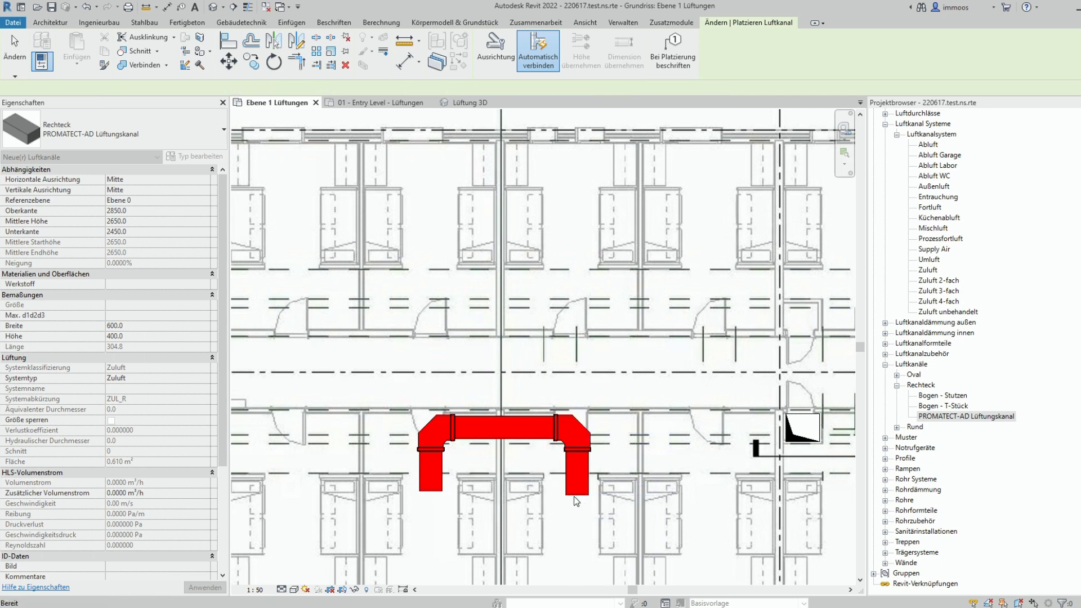
Step: Change the right-hand elbow of the duct run to type Promat_PROMATECT-AD_Eckstück EI90 40mm
click(577, 431)
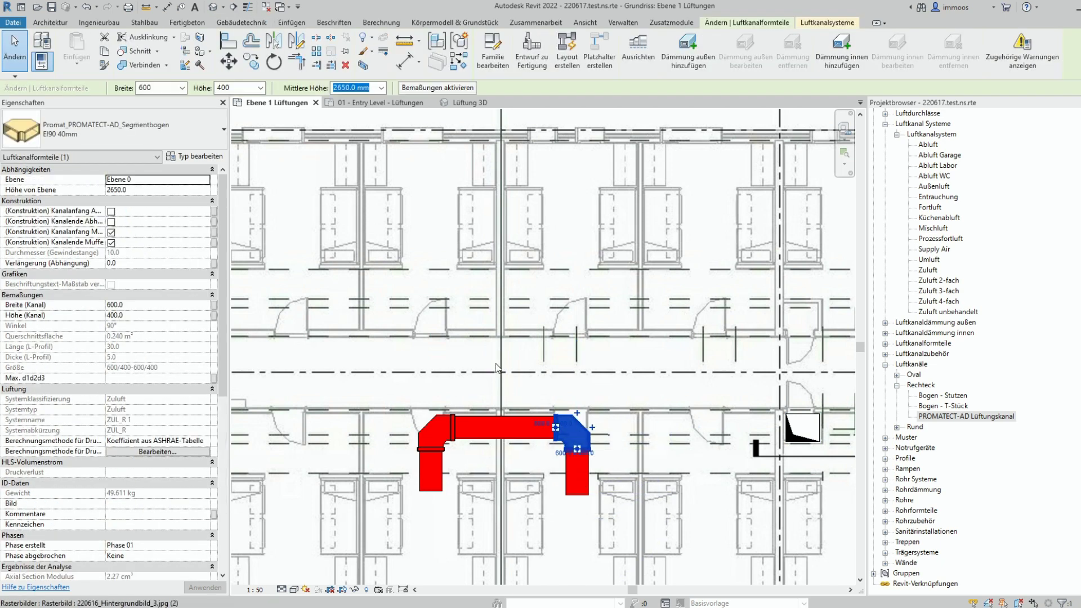
click(177, 147)
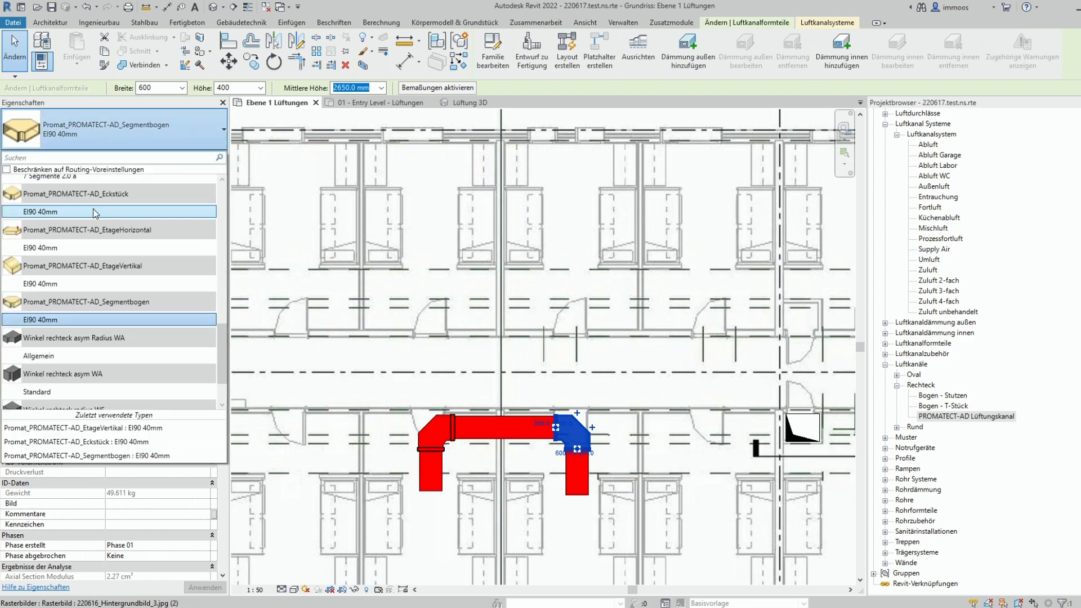
click(68, 212)
key(Escape)
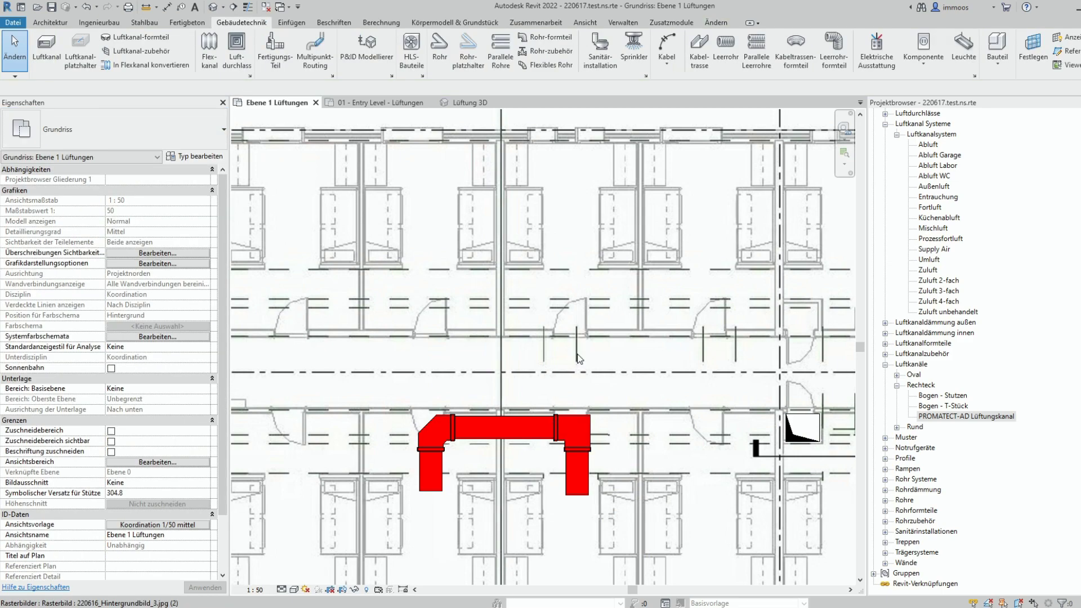
Step: Convert the right-hand corner fitting into a T-piece with an open end facing right
click(584, 419)
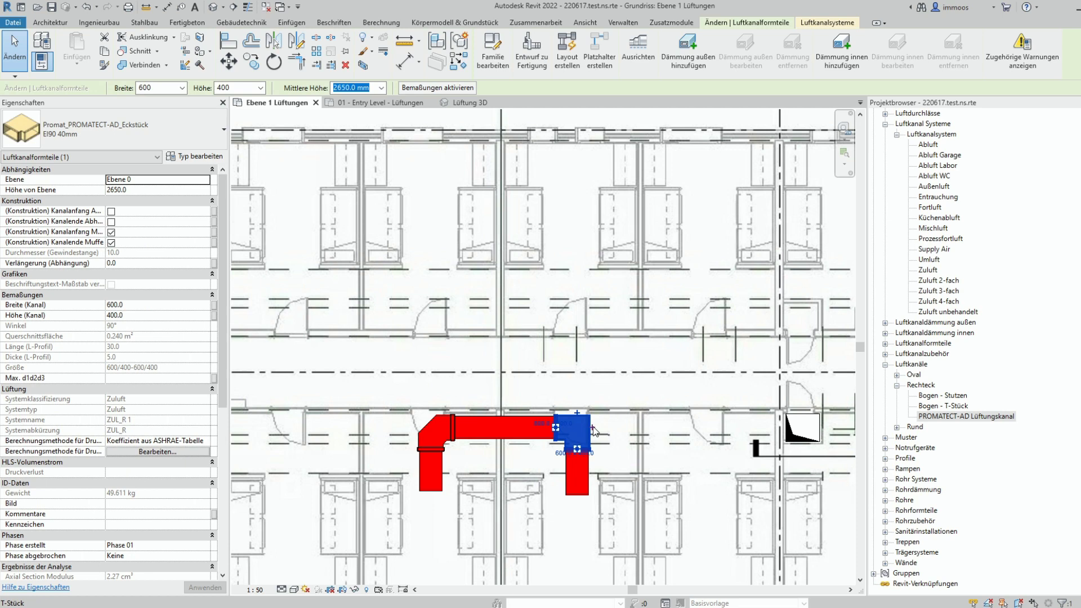
click(597, 428)
click(591, 424)
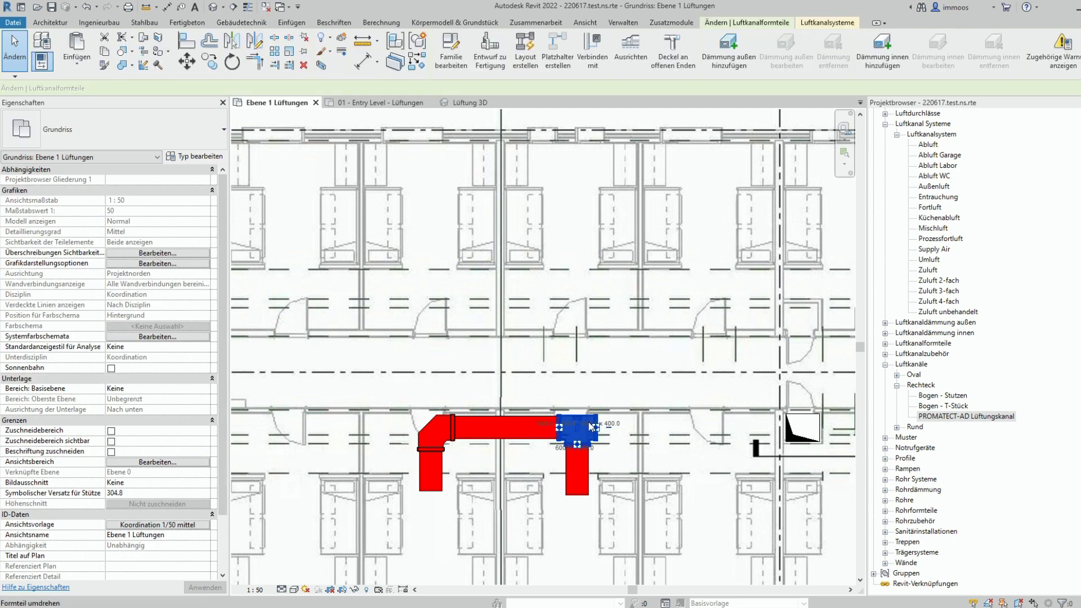
Step: Extend a short 600 mm wide duct from the T-piece's open end, then continue about 1200 mm further at width 750
right_click(596, 429)
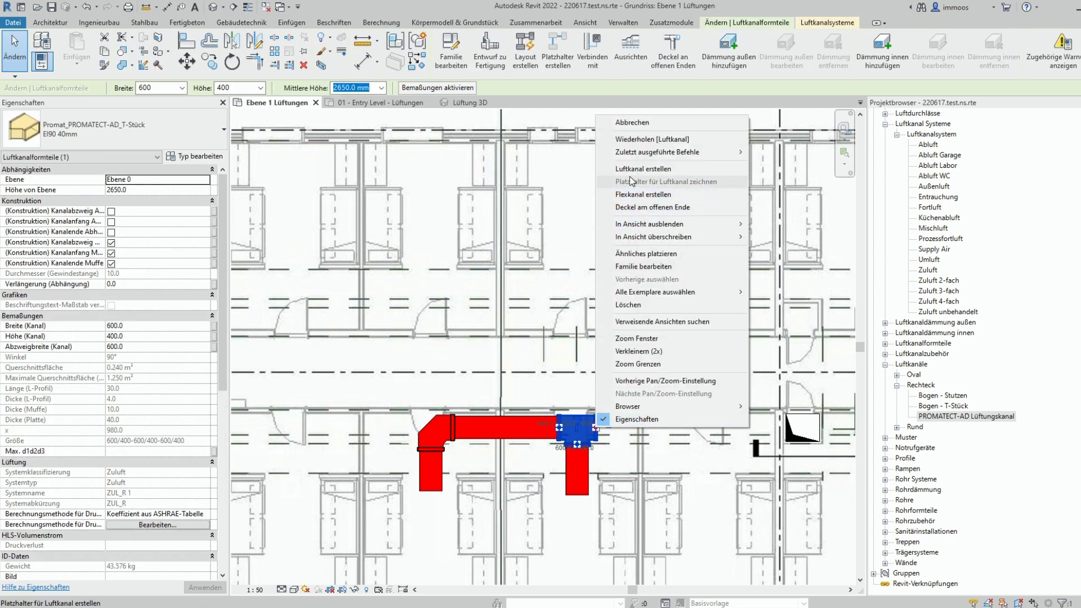
click(643, 170)
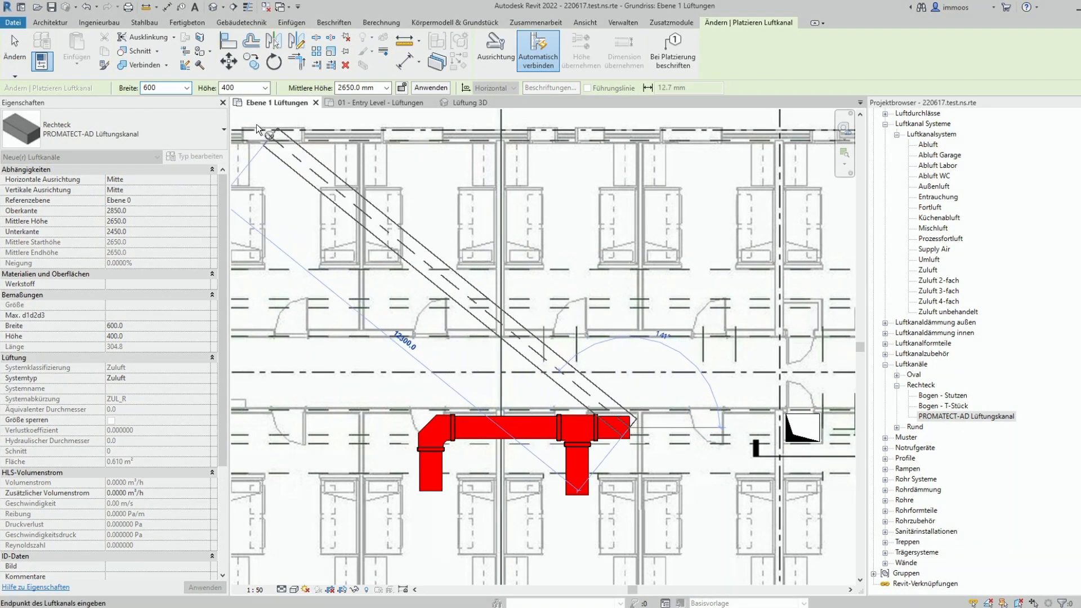
click(151, 88)
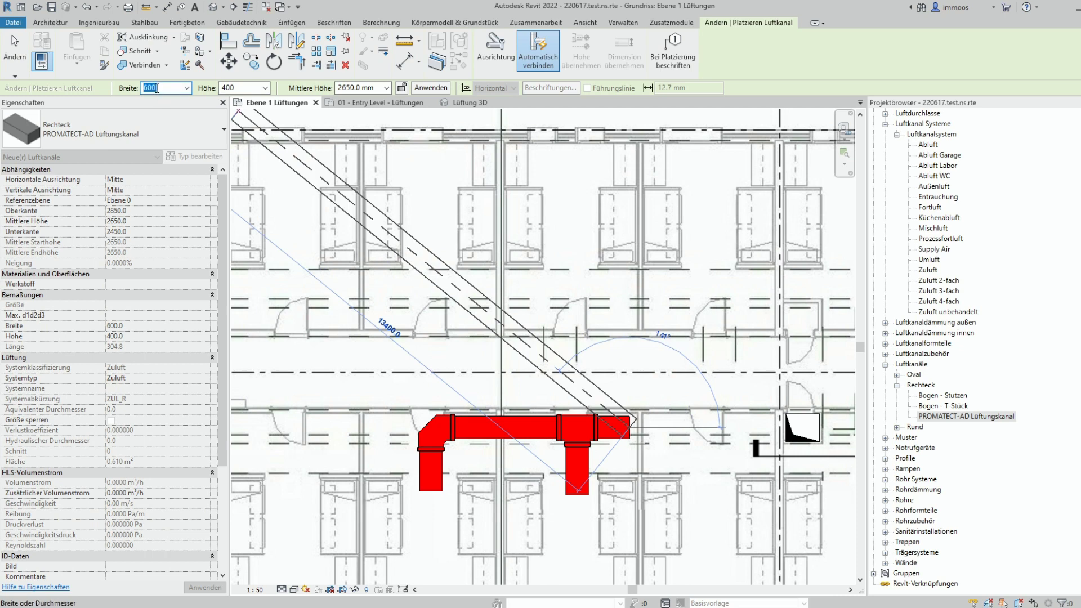
text(750)
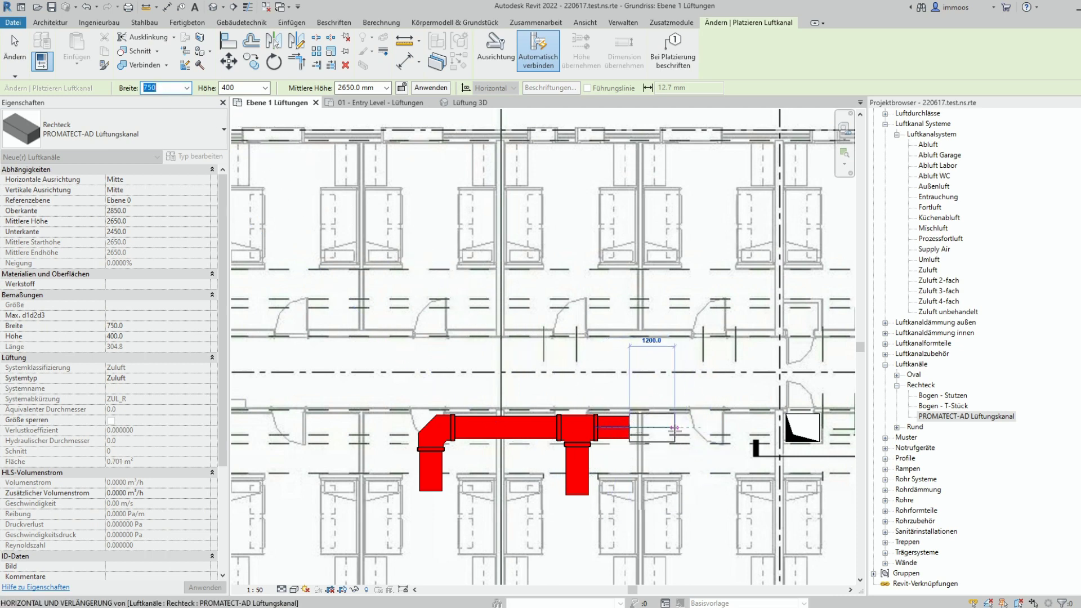
click(671, 427)
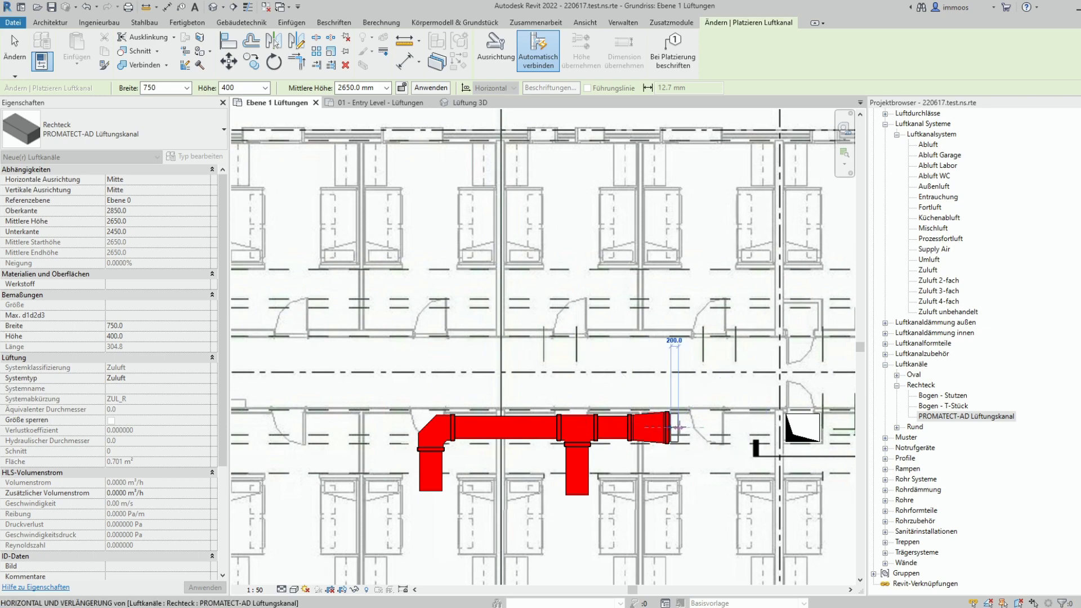
Step: Continue the 750 mm wide duct to the right and down, and convert its new elbow into a T-piece
click(708, 428)
click(708, 495)
key(Escape)
key(Escape)
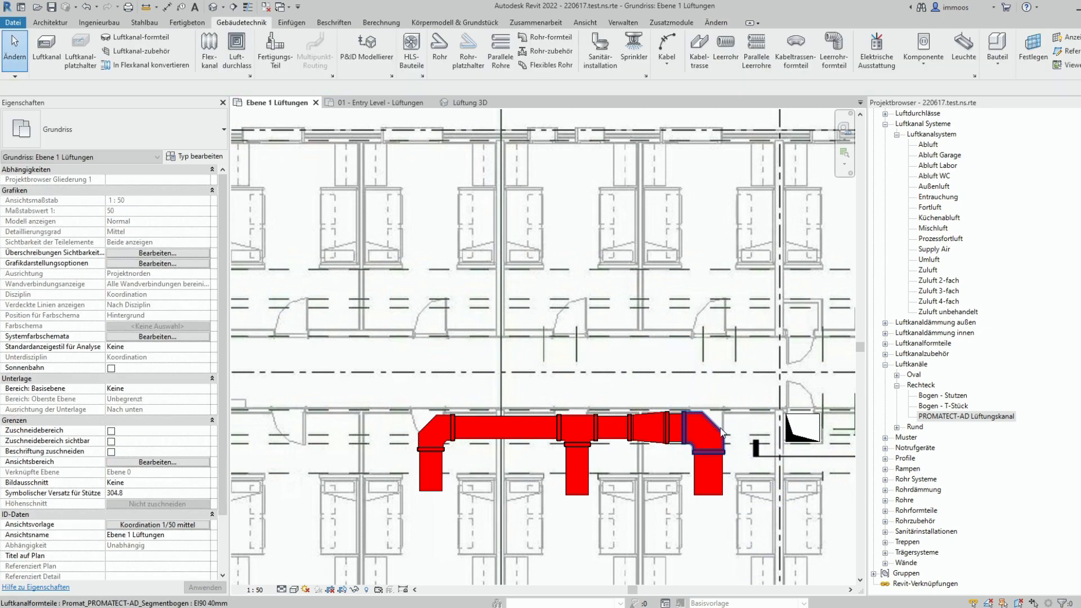
click(716, 435)
click(743, 427)
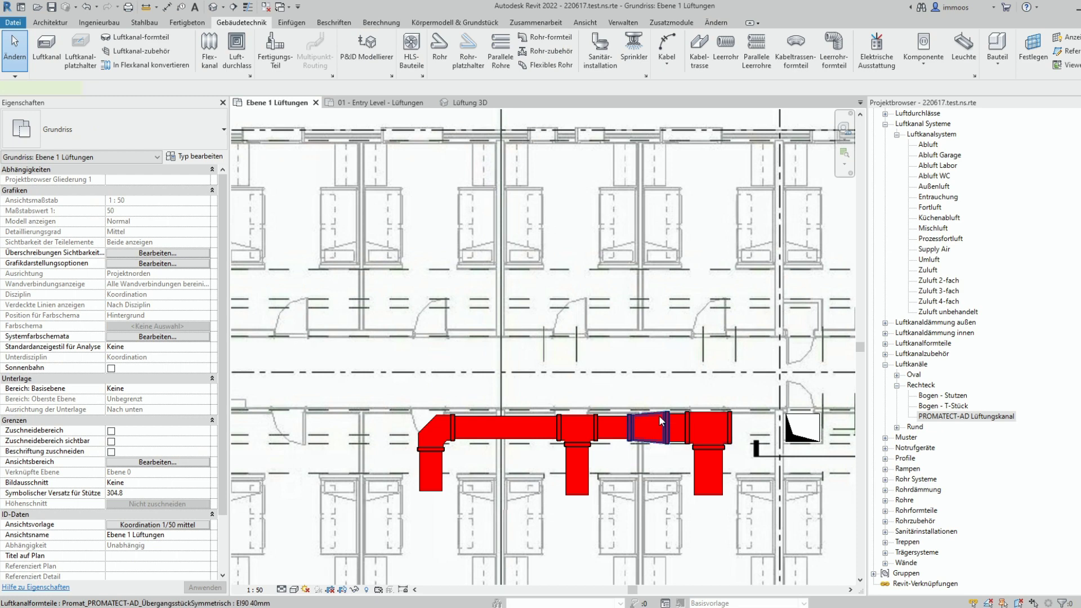
Step: Set the symmetric transition's length to 500 and delete the short duct between it and the right-hand T-piece
click(662, 421)
click(179, 326)
text(500.0)
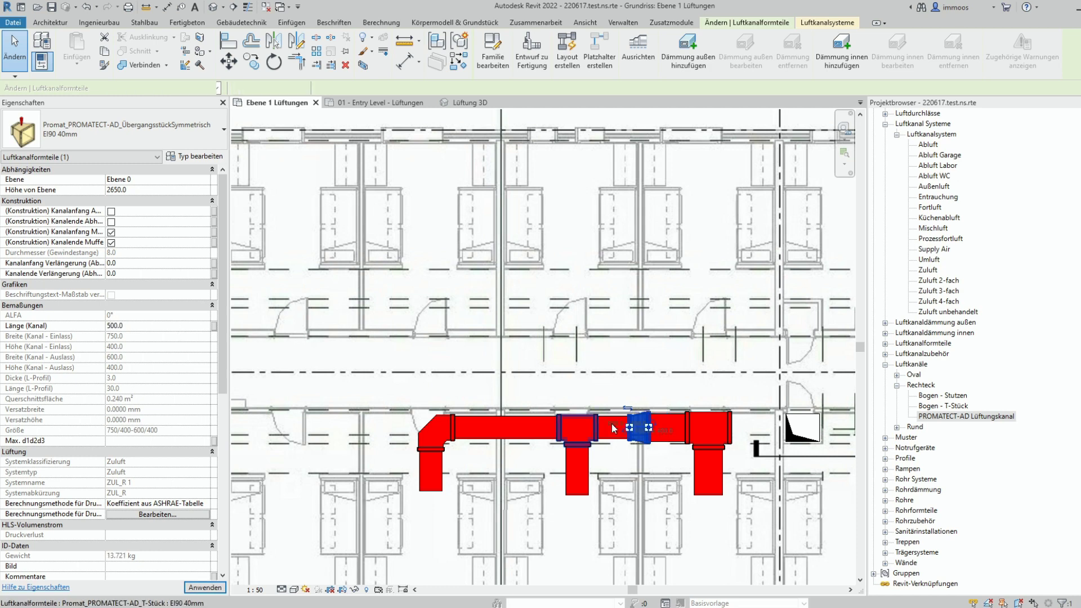
key(Escape)
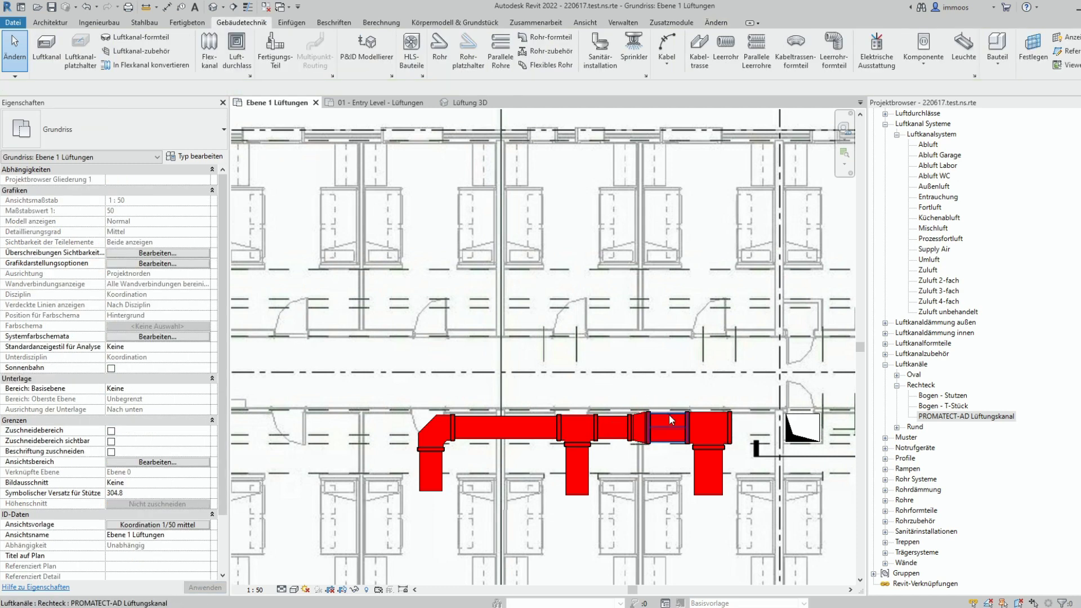
click(669, 417)
key(Delete)
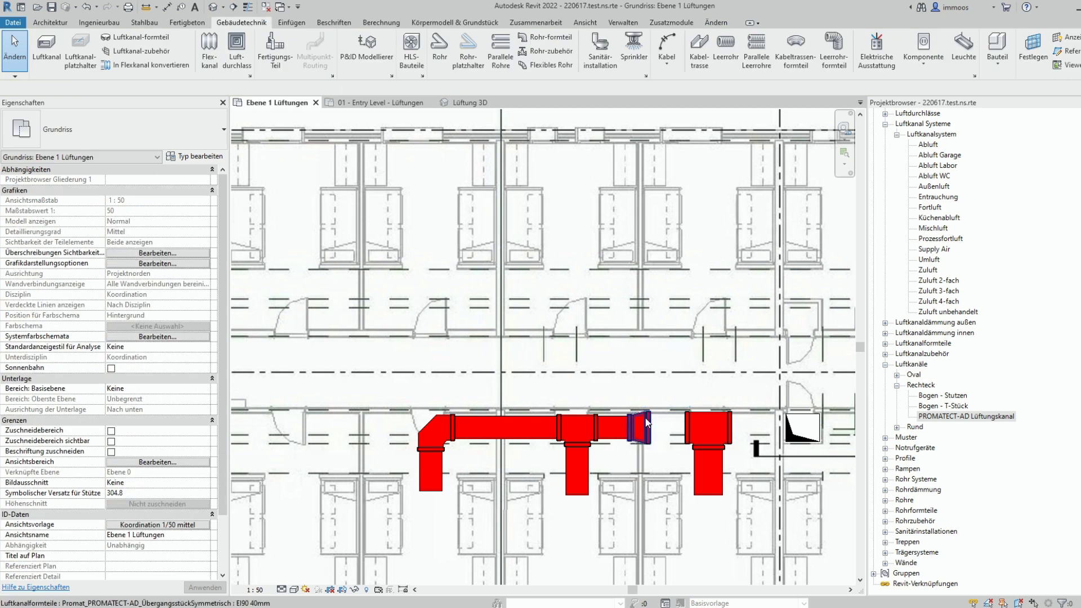
Step: Turn off the transition's sleeve at the duct start (Kanalanfang) and attach the transition directly to the right-hand T-piece
click(644, 418)
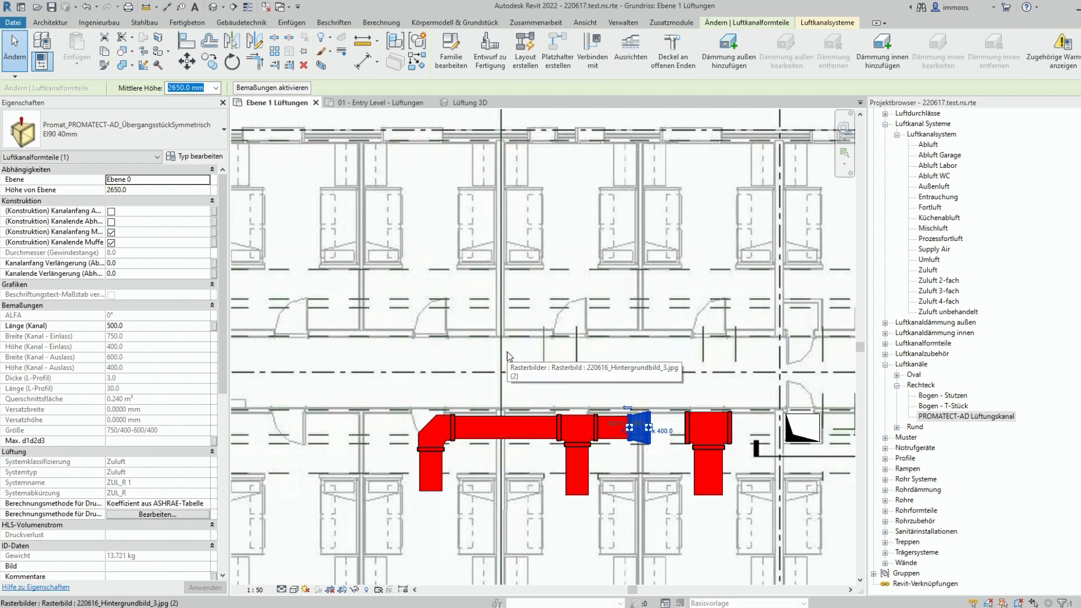
click(111, 232)
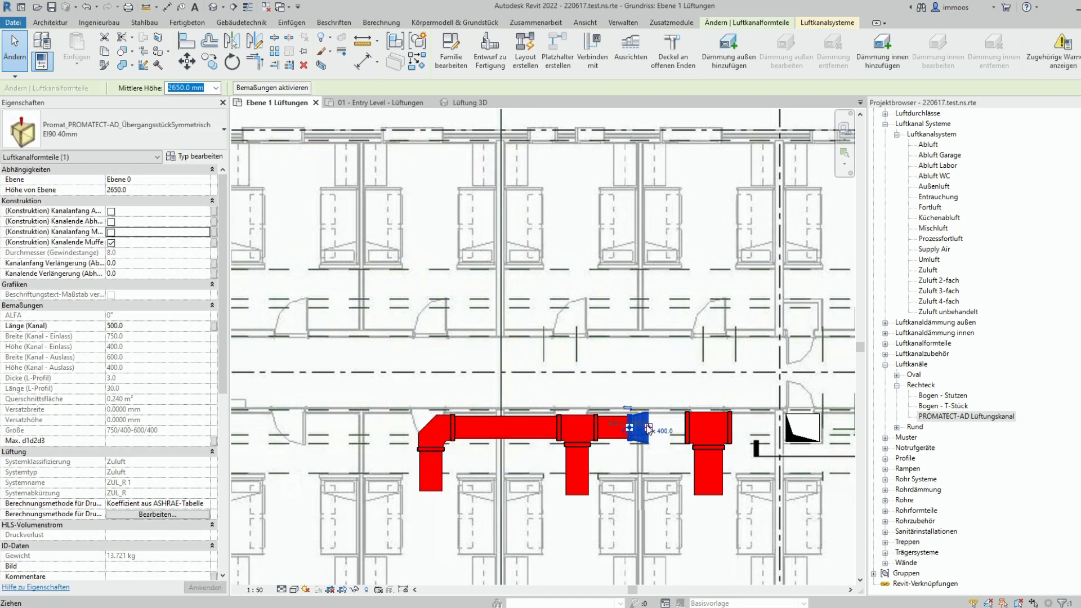
drag(649, 430, 687, 433)
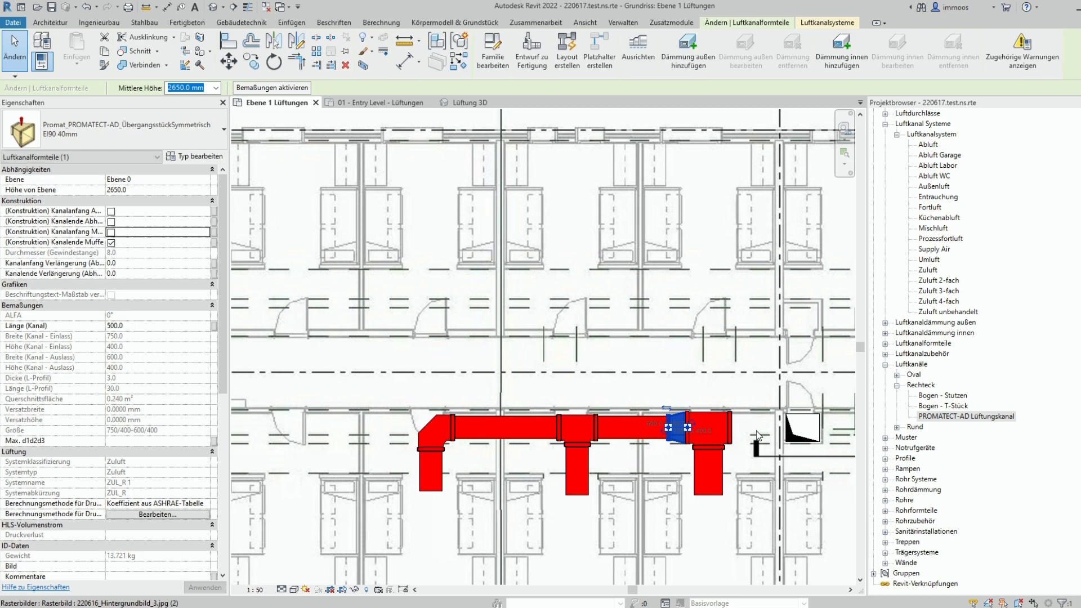
key(Escape)
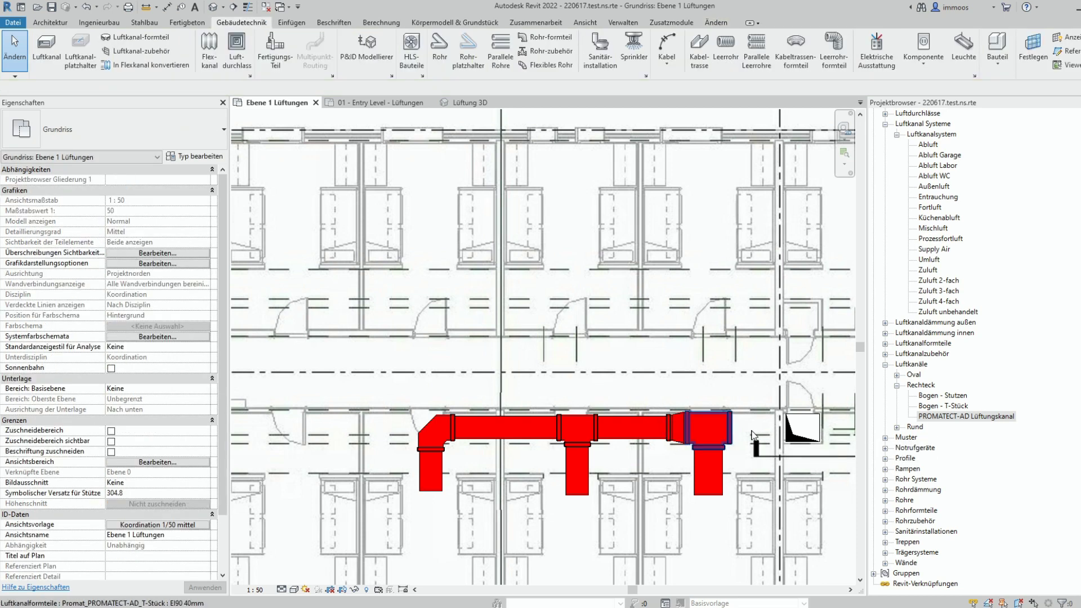
Step: Create a 750 x 400 duct about 300 mm long from the right-hand T-piece's open end toward the shaft
click(734, 431)
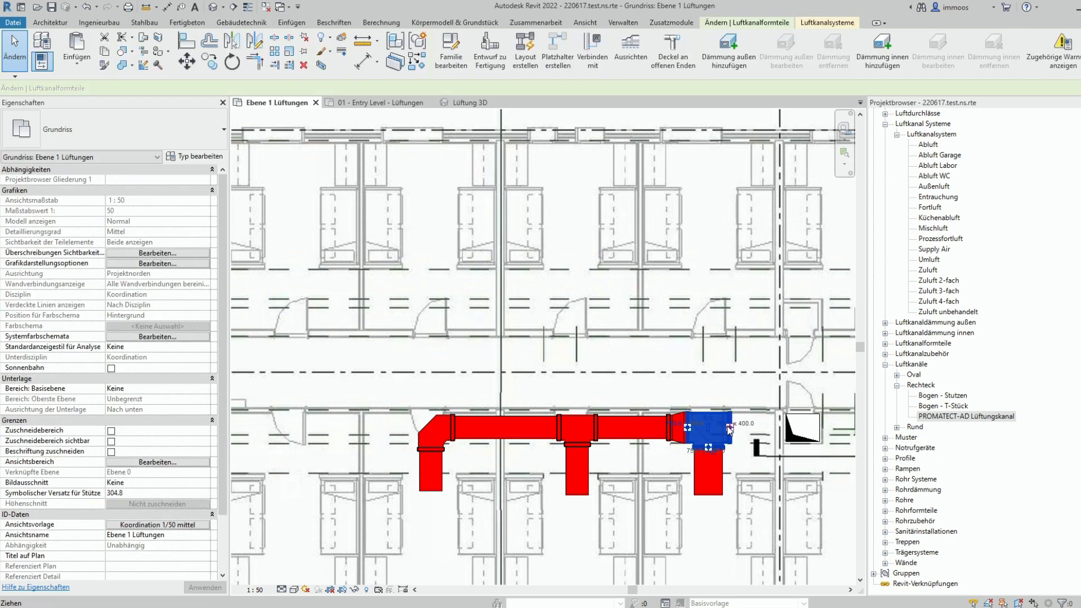
right_click(731, 430)
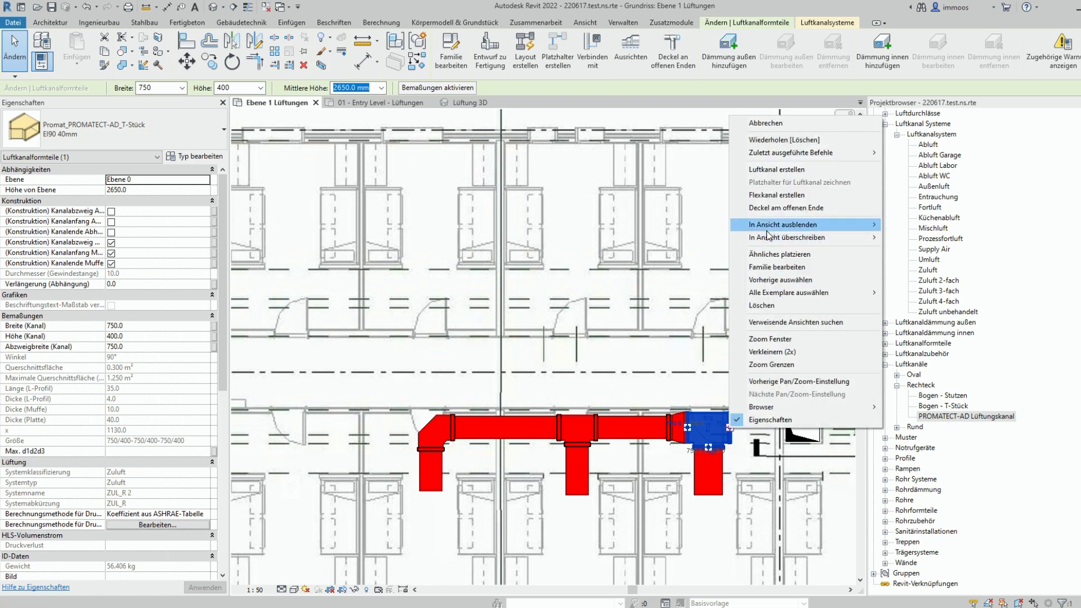
click(768, 171)
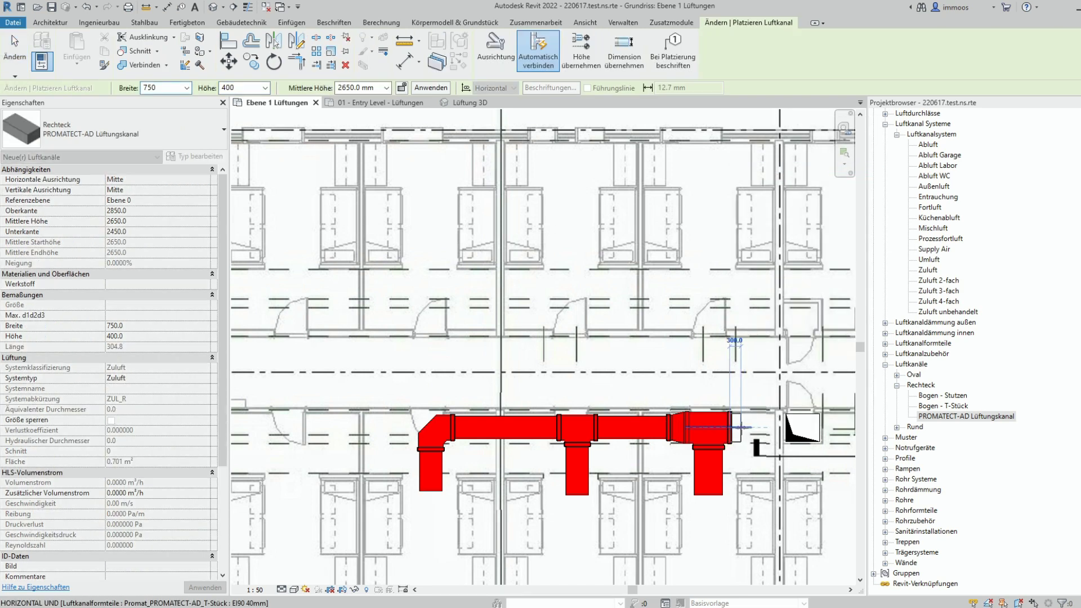
key(Escape)
key(Escape)
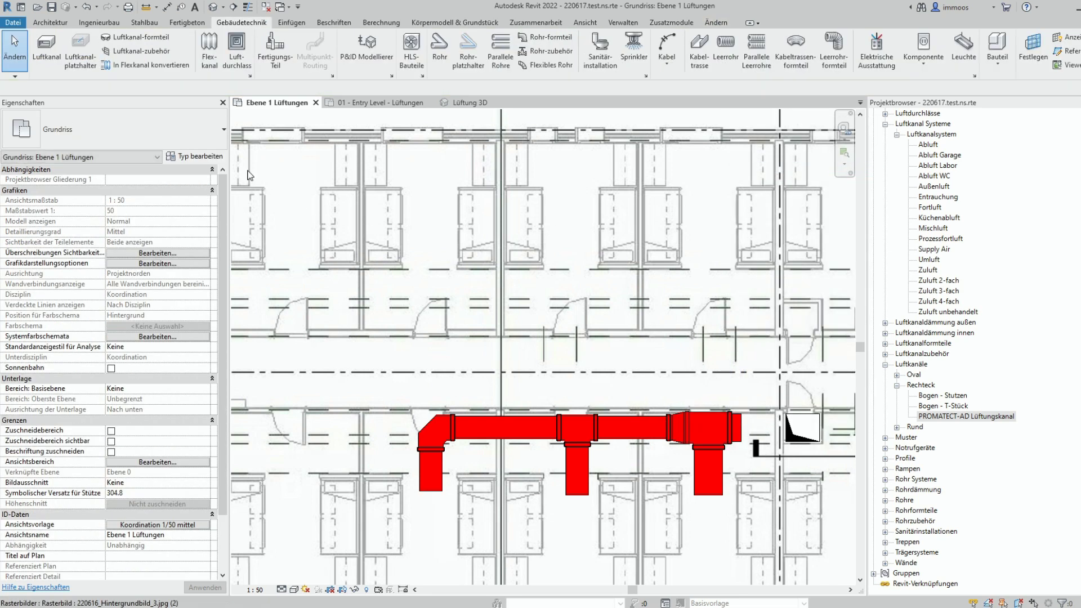
Step: Place a Promat_PROMATECT-AD_EtageVertikal fitting at the short duct's end and attach it directly to the right-hand T-piece in place of that duct
click(138, 37)
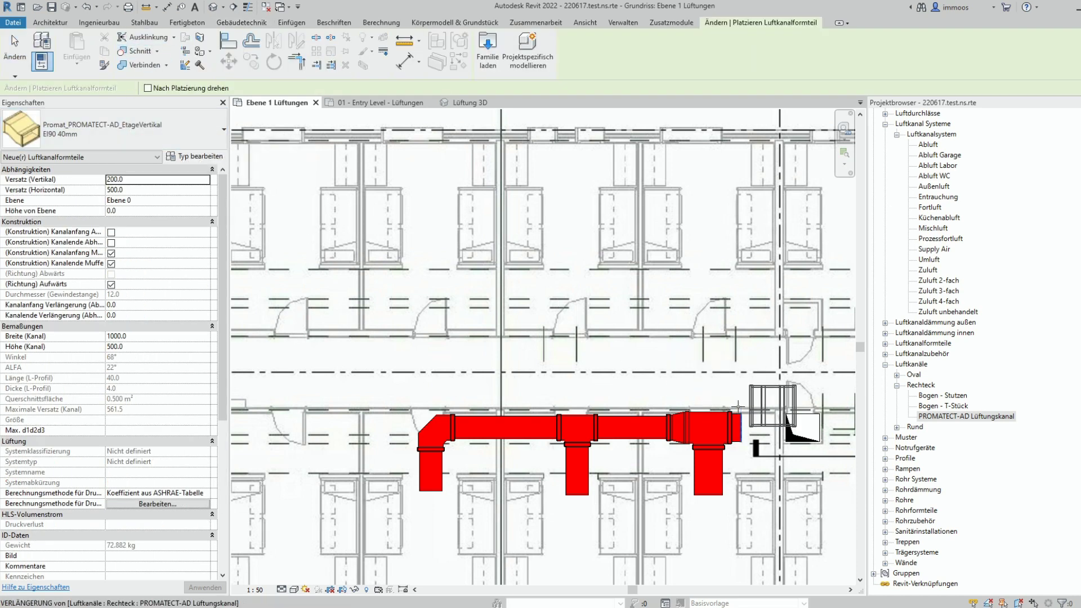
click(740, 428)
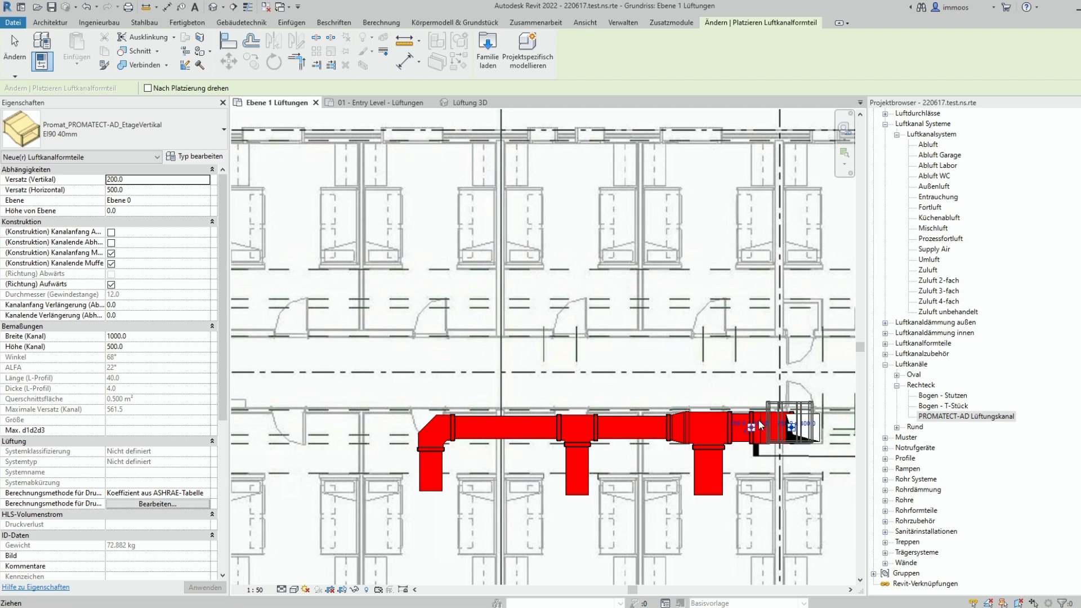
key(Escape)
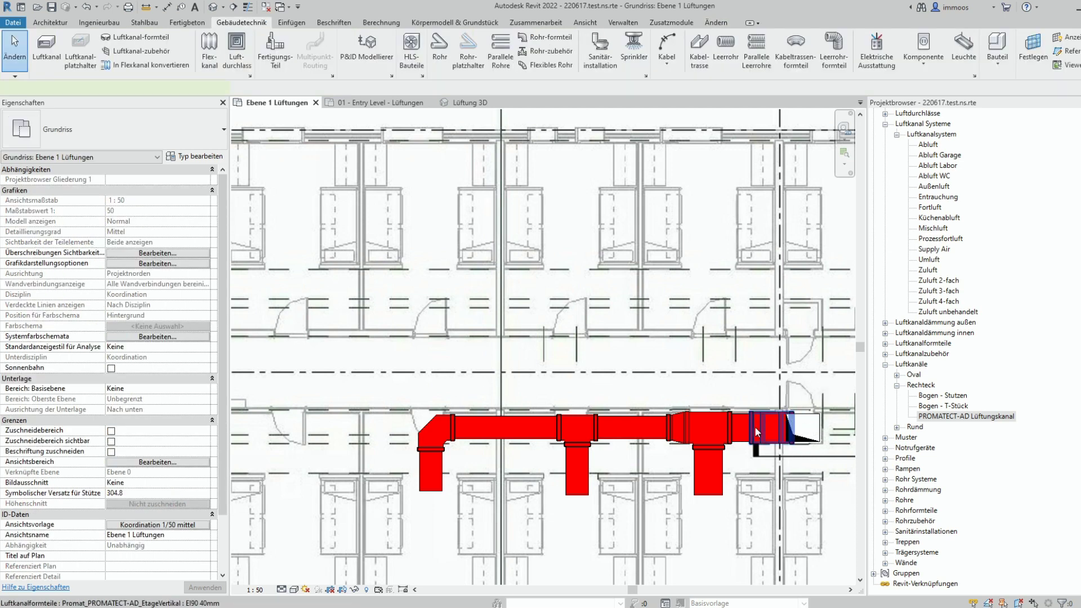
click(756, 431)
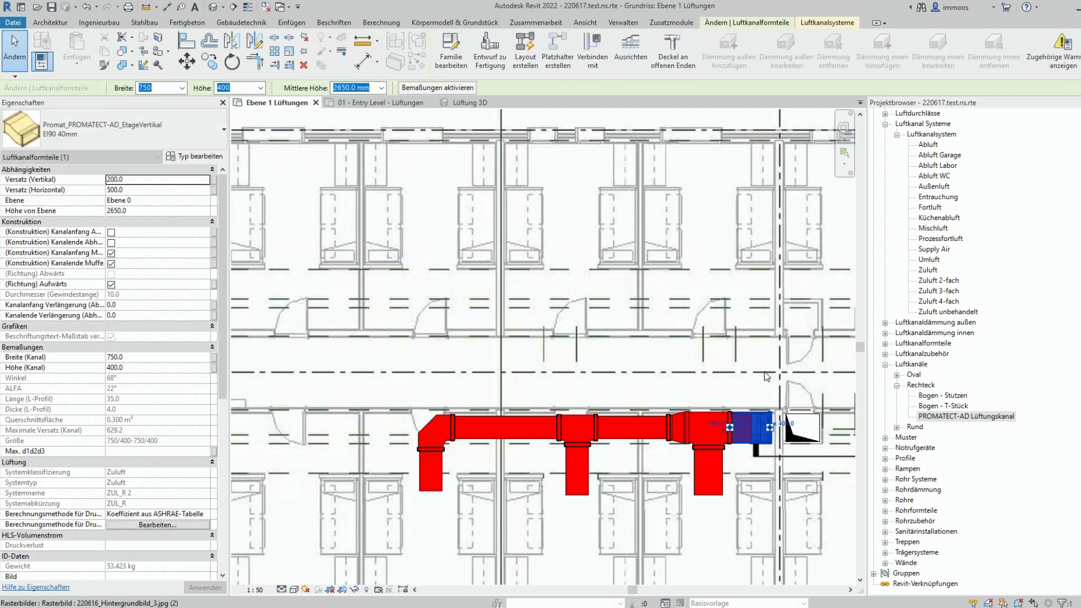
key(Escape)
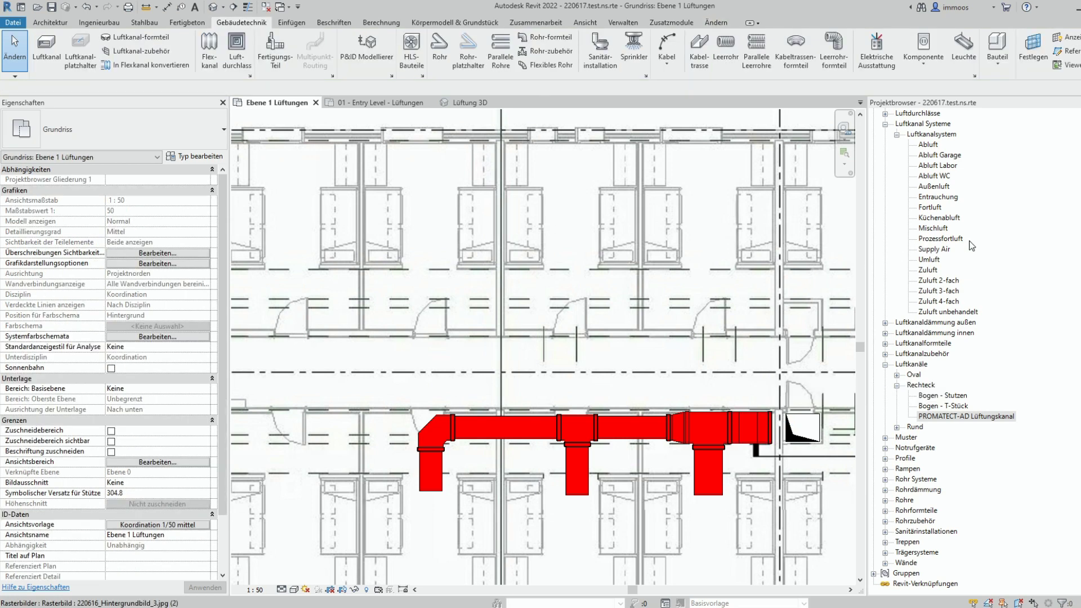
Step: In the Lüftung 3D view, turn off the vertical offset fitting's upward direction (Aufwärts) and set its horizontal offset to 300
scroll(973, 246, up, 2)
scroll(972, 352, up, 16)
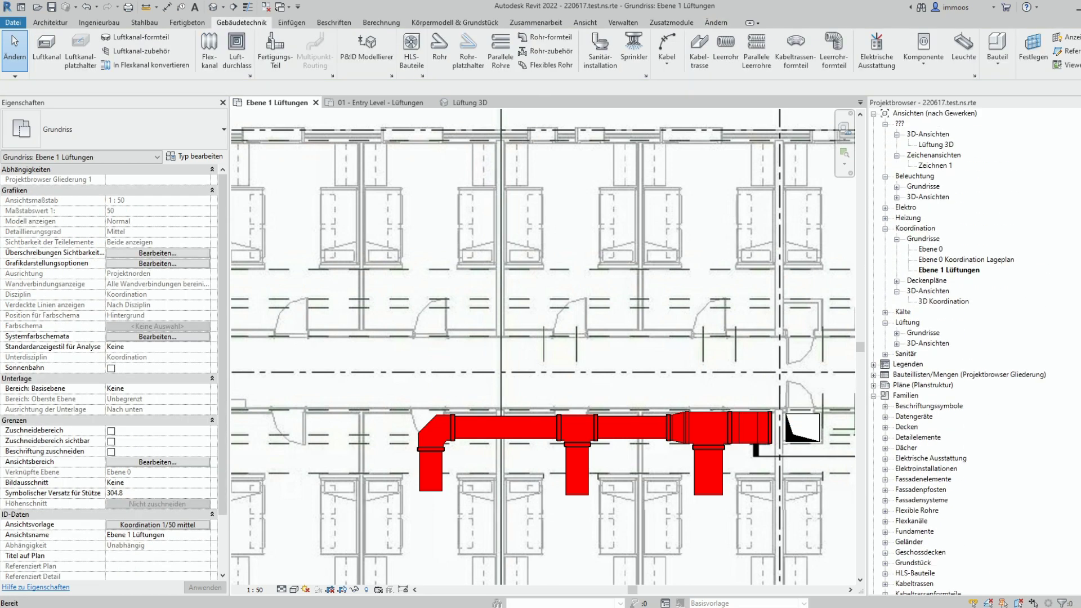
double_click(935, 145)
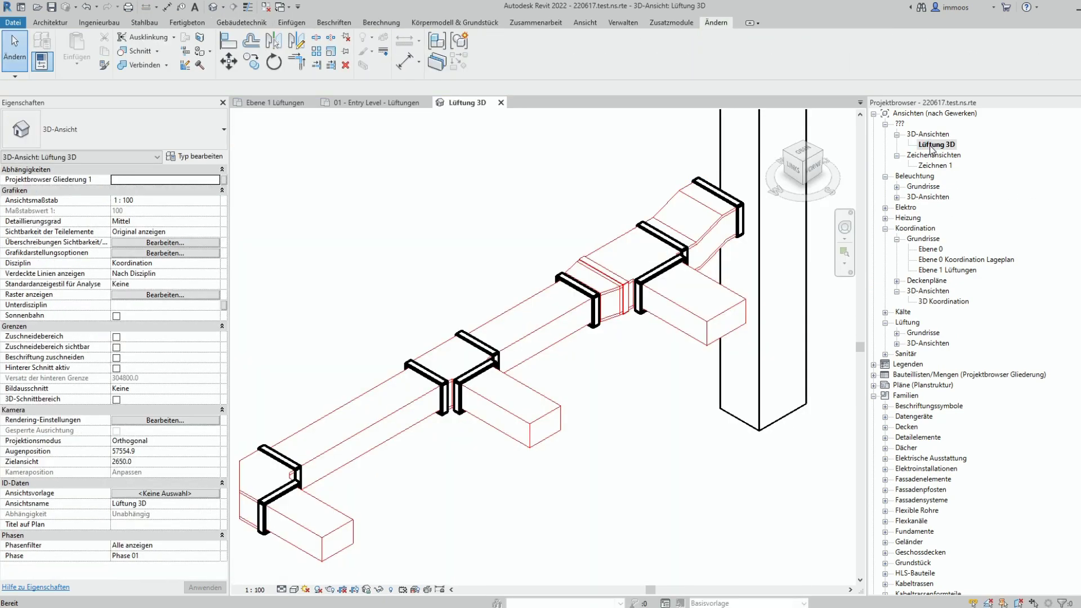
click(685, 237)
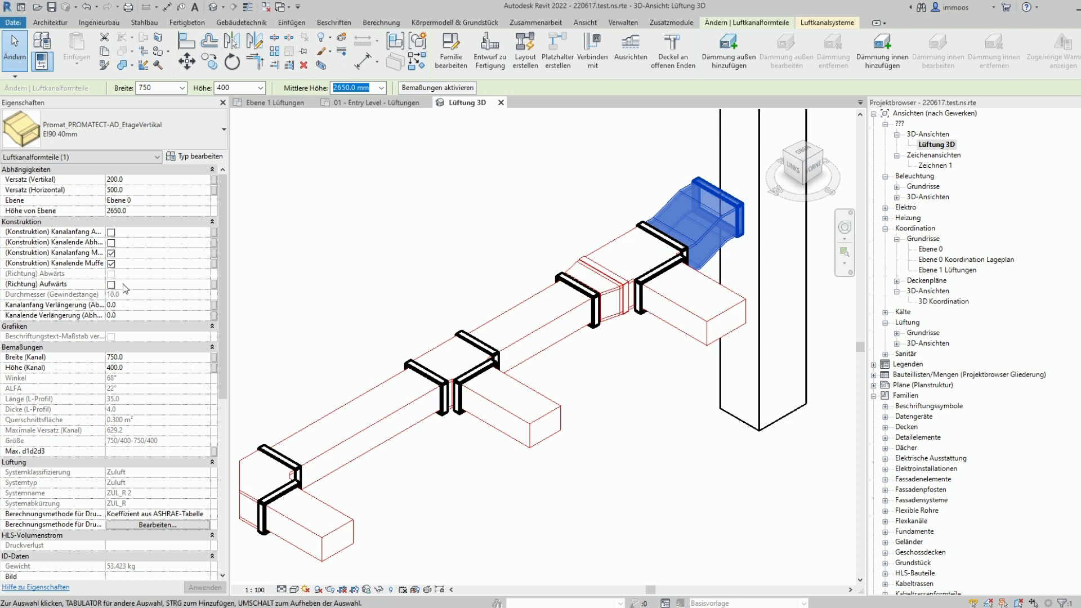
click(111, 284)
click(132, 192)
text(300)
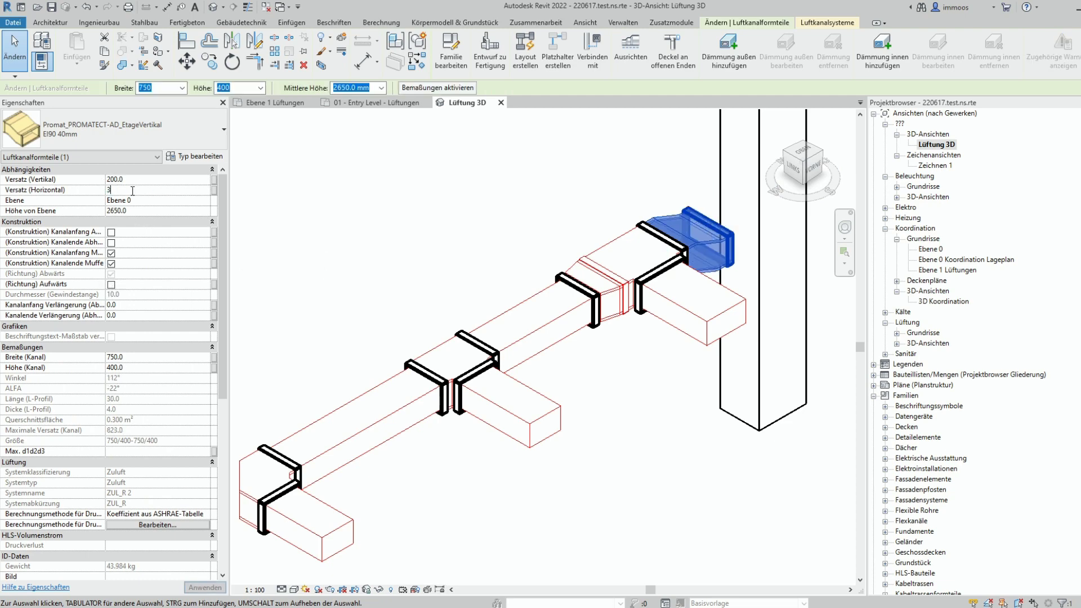
click(433, 183)
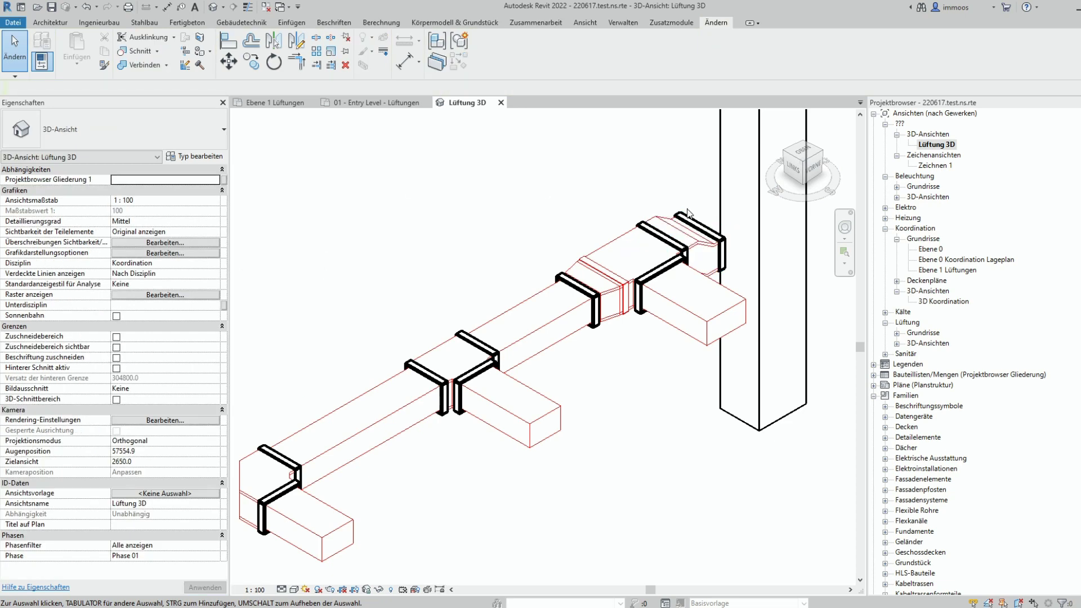
Step: Create a short 750 x 400 duct from the vertical offset fitting's open end toward the shaft
click(698, 239)
right_click(700, 242)
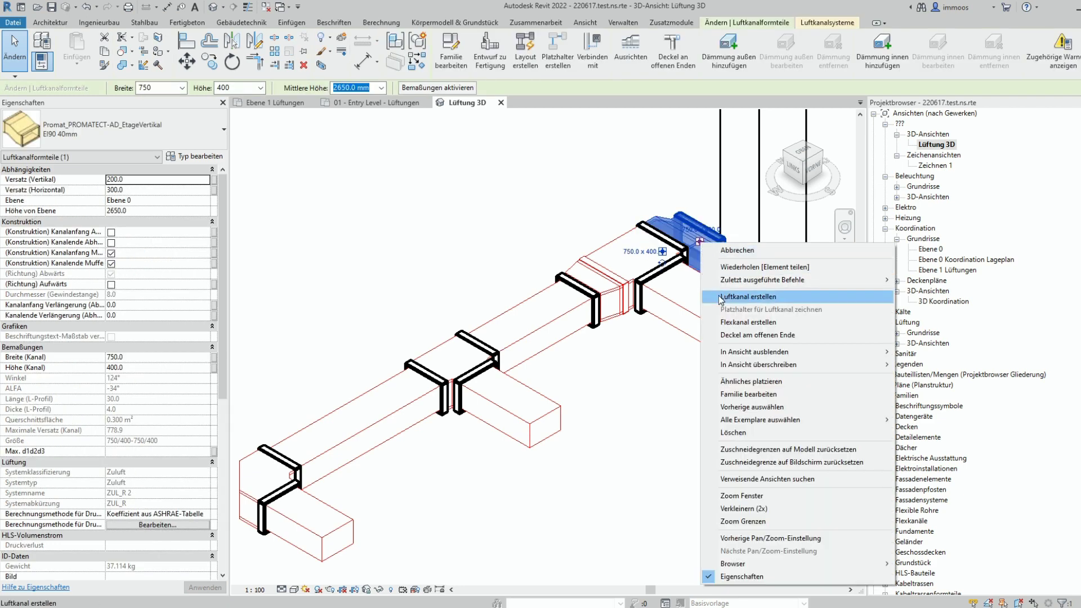
click(726, 292)
click(731, 228)
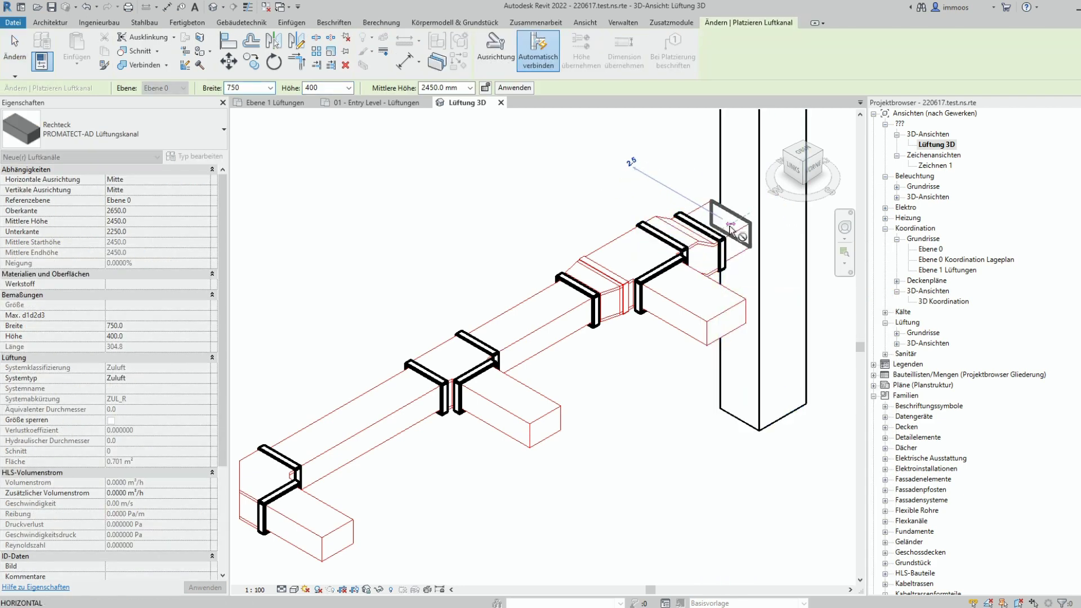
key(Escape)
key(Escape)
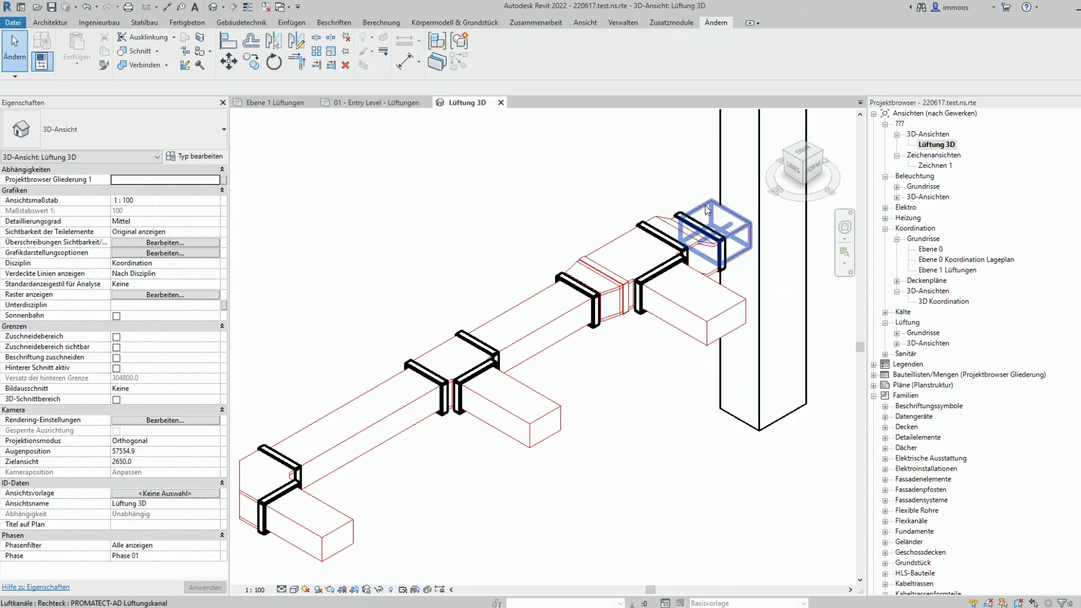
Step: Split the short duct beyond the vertical offset fitting and change the duct type of the outer segment
click(726, 233)
click(316, 37)
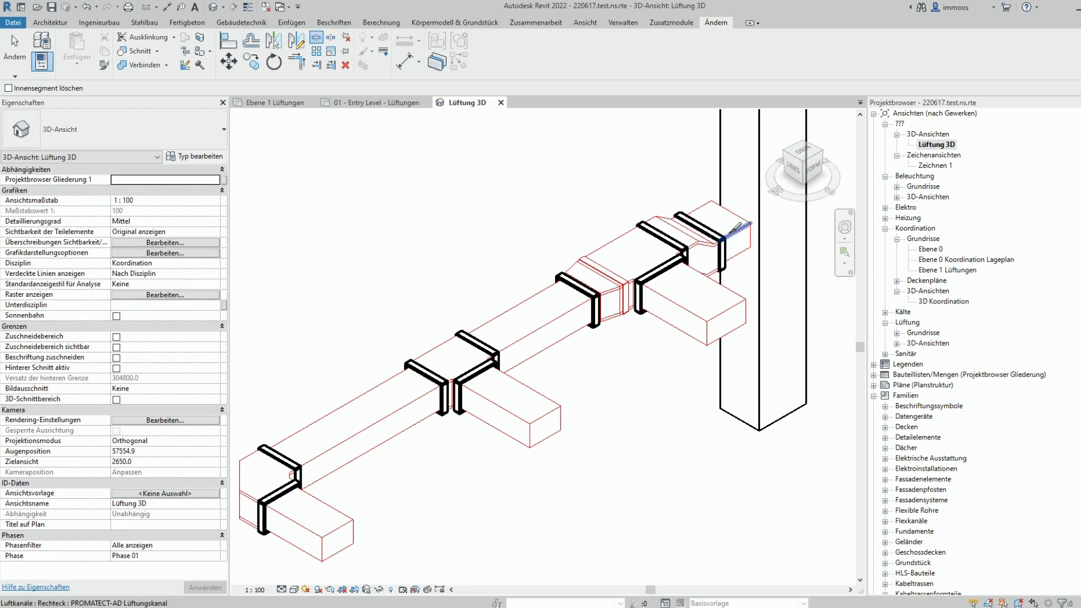
key(Escape)
click(733, 231)
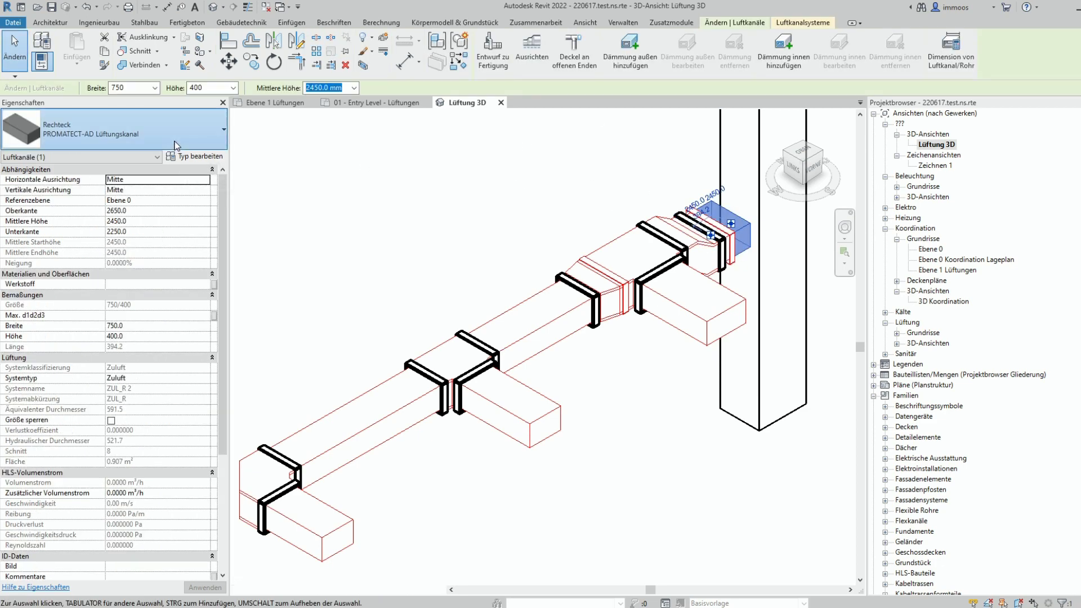
click(129, 129)
click(98, 246)
click(619, 194)
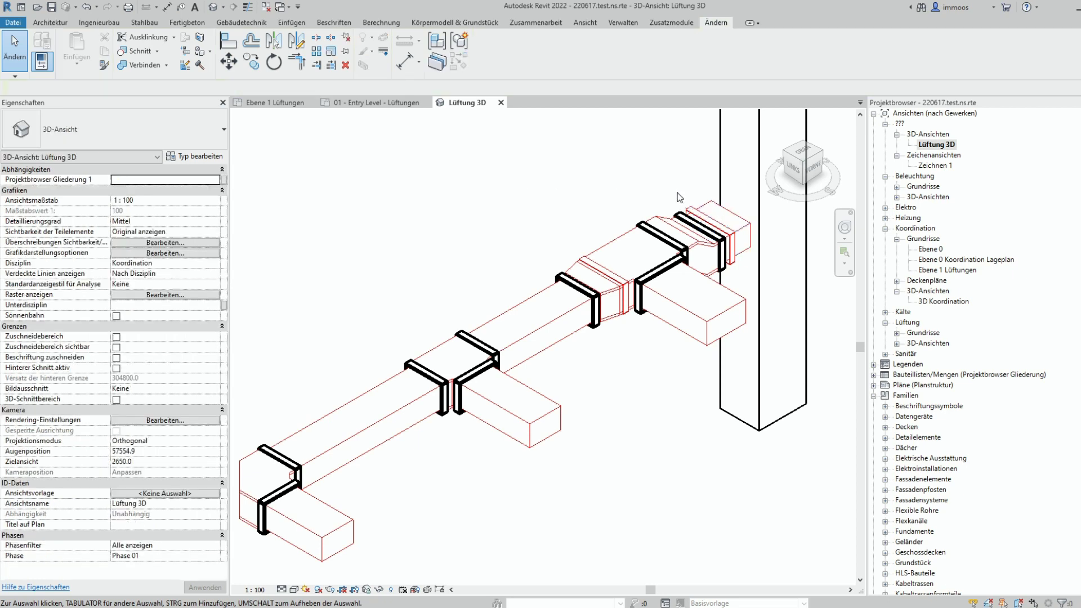
Step: Pull the outer duct segment up to the vertical shaft
click(746, 230)
drag(745, 230, 775, 218)
key(Escape)
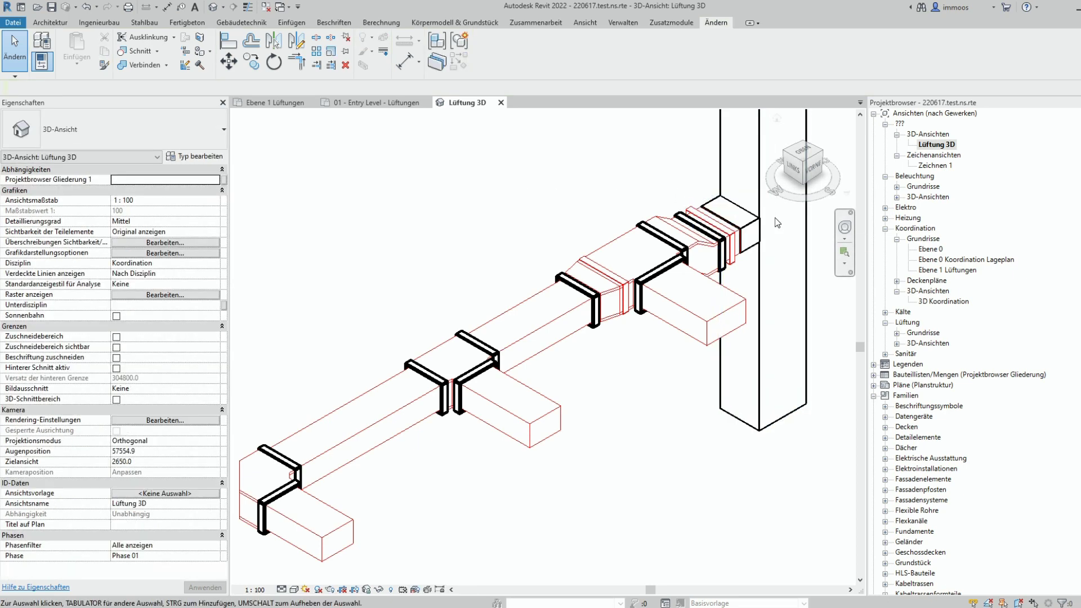
Step: Turn on a hanger (Abhängung) on the elbow at the run's far end and on the middle T-piece
click(262, 495)
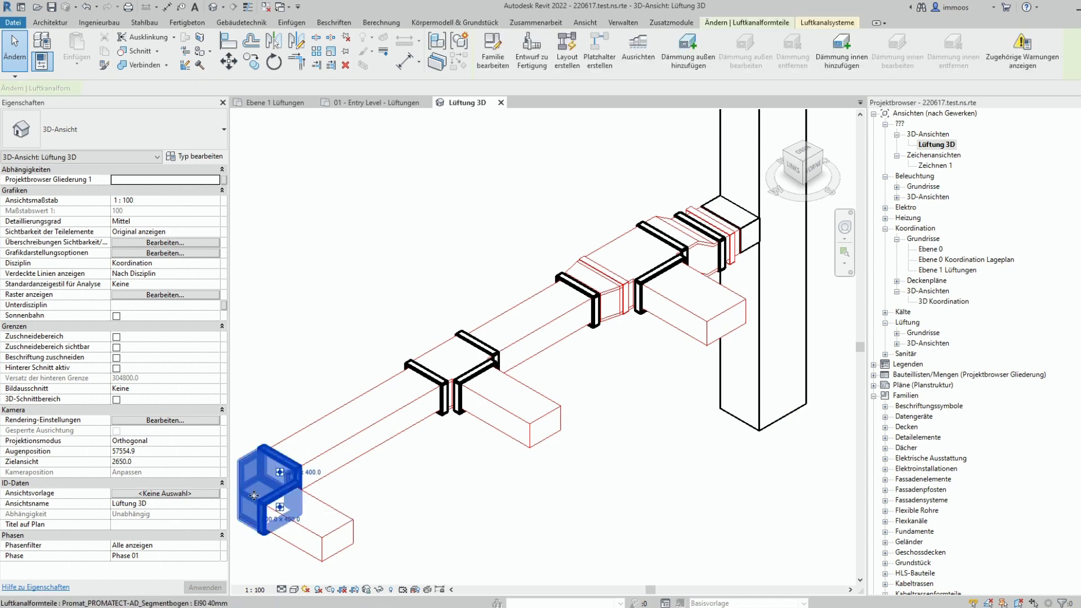
click(111, 223)
click(450, 360)
click(112, 232)
Step: Turn on the hangers at both ends of the symmetric transition as well as its sleeve at the duct start (Kanalanfang Muffe)
click(597, 293)
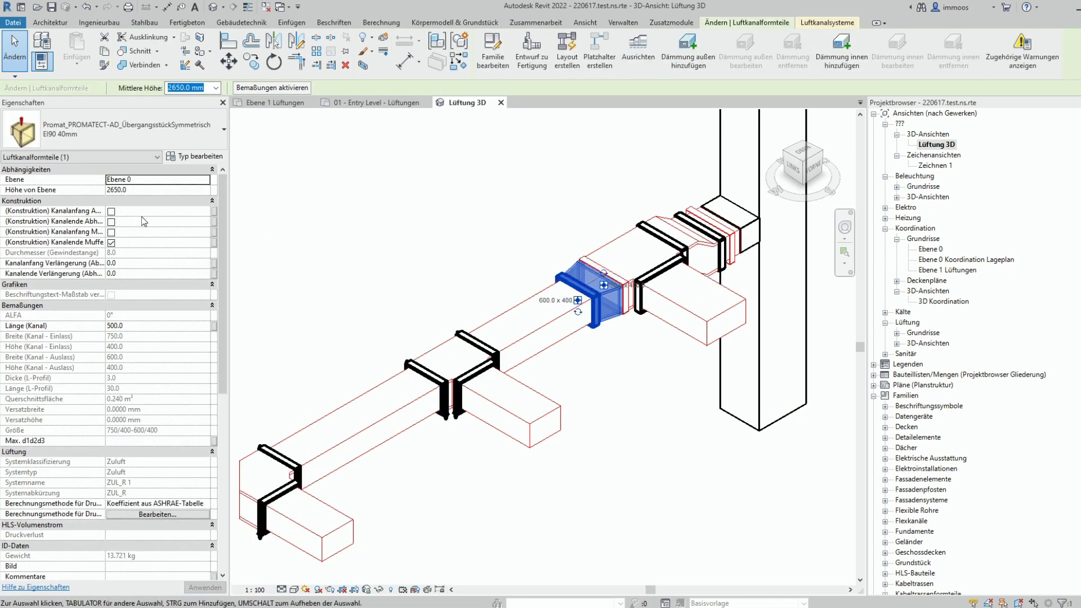
click(111, 222)
click(111, 211)
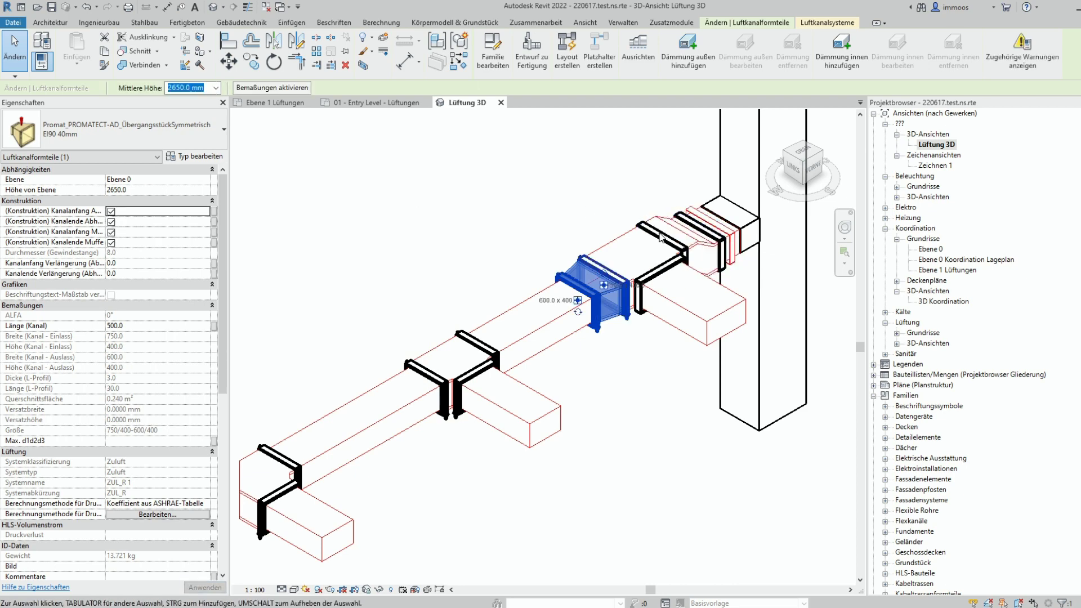
Step: Turn on all hangers of the right-hand T-piece and the vertical offset fitting, and set the offset fitting's Kanalende Verlängerung to 200
click(707, 239)
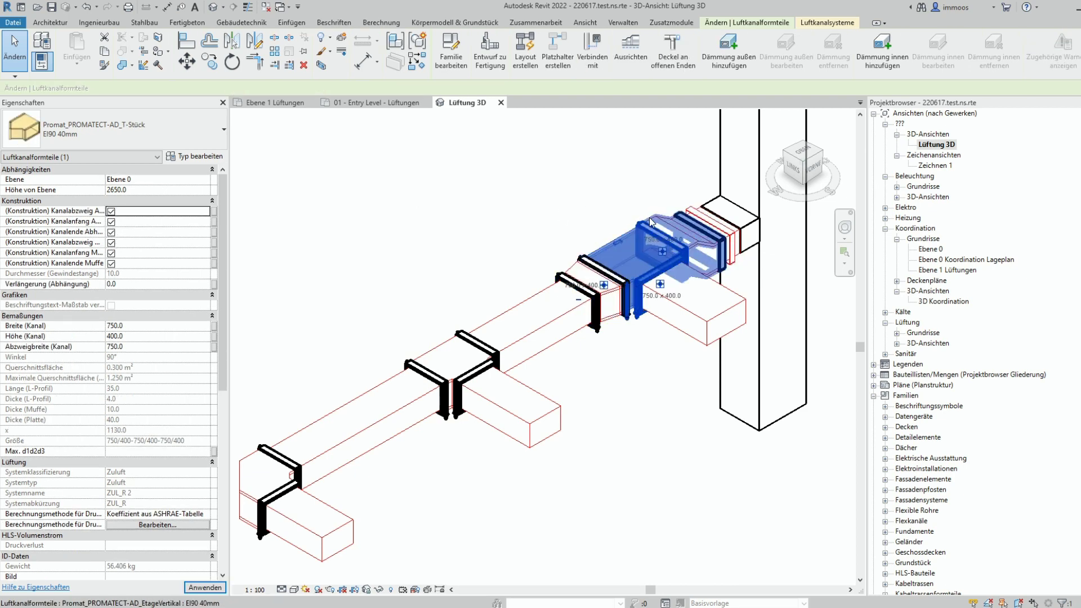
click(110, 253)
click(111, 243)
click(111, 232)
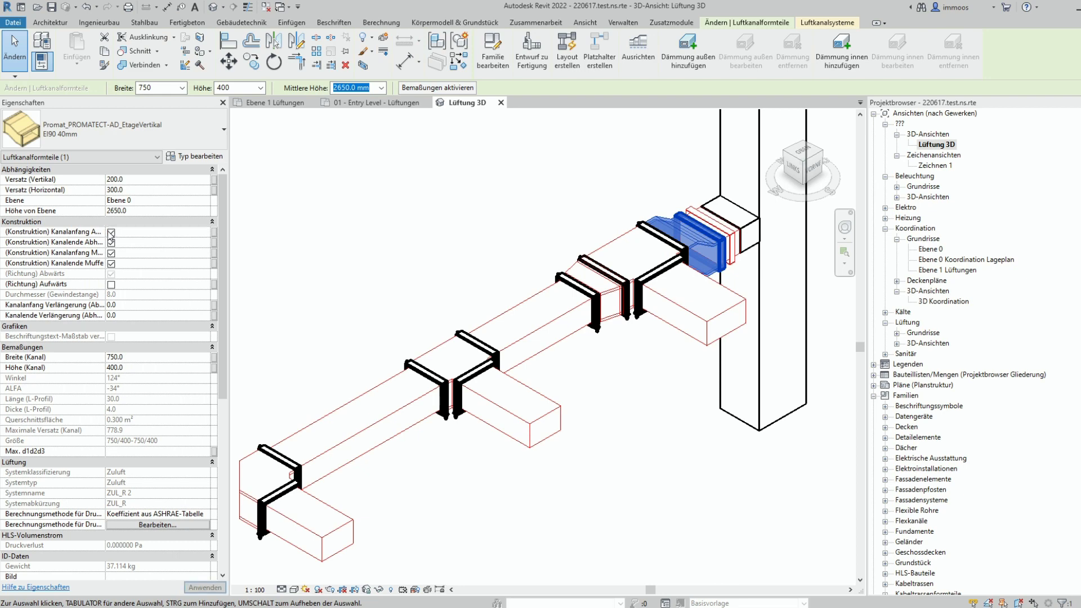
click(123, 315)
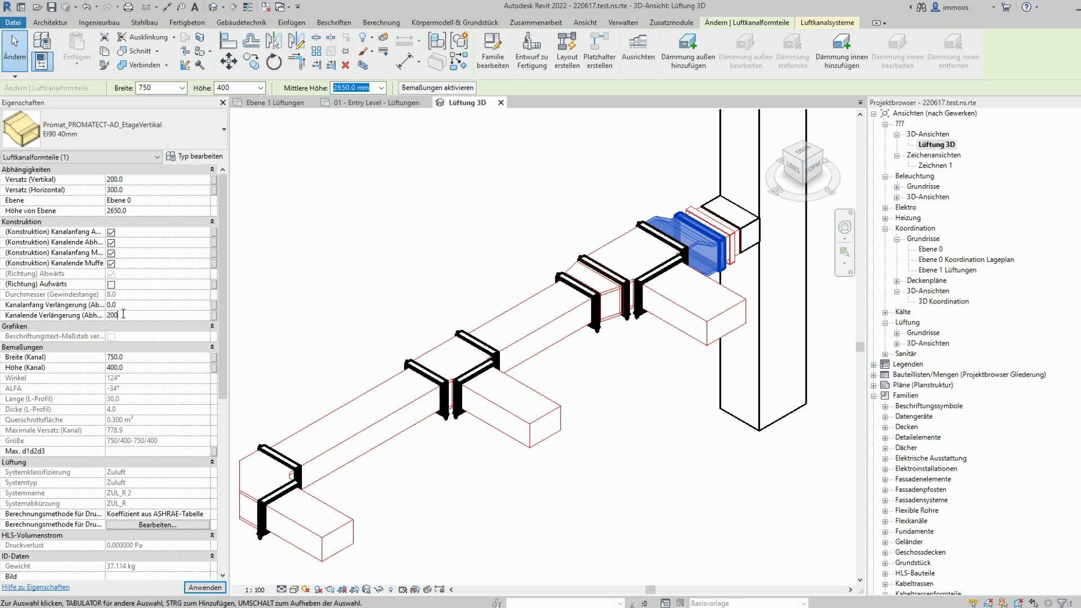
click(523, 202)
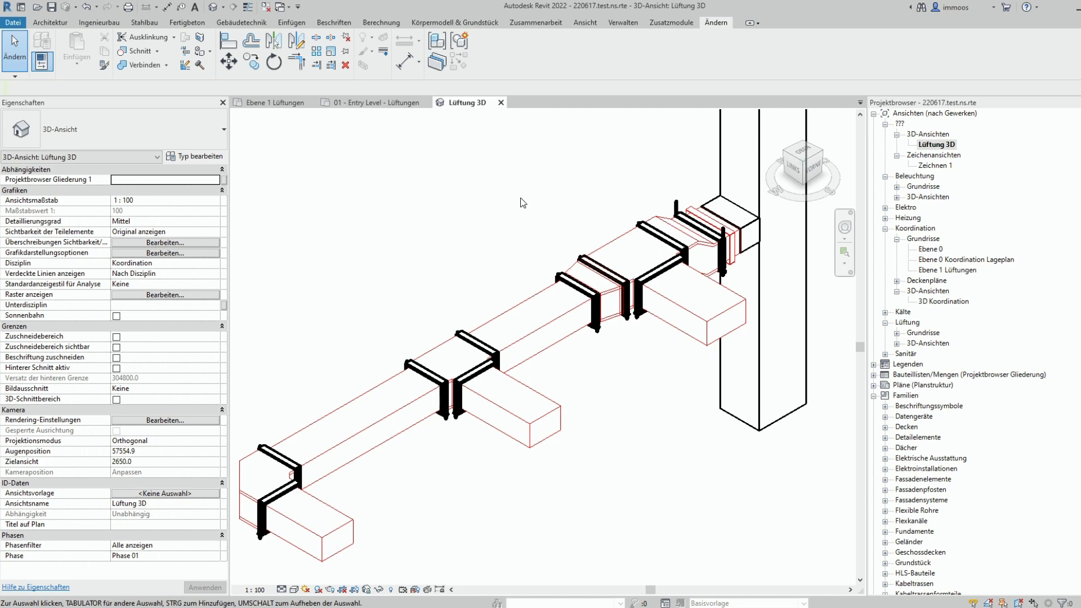
Step: Add external insulation to the main duct between elbow and middle T-piece and to the three branch ducts
ctrl+click(327, 503)
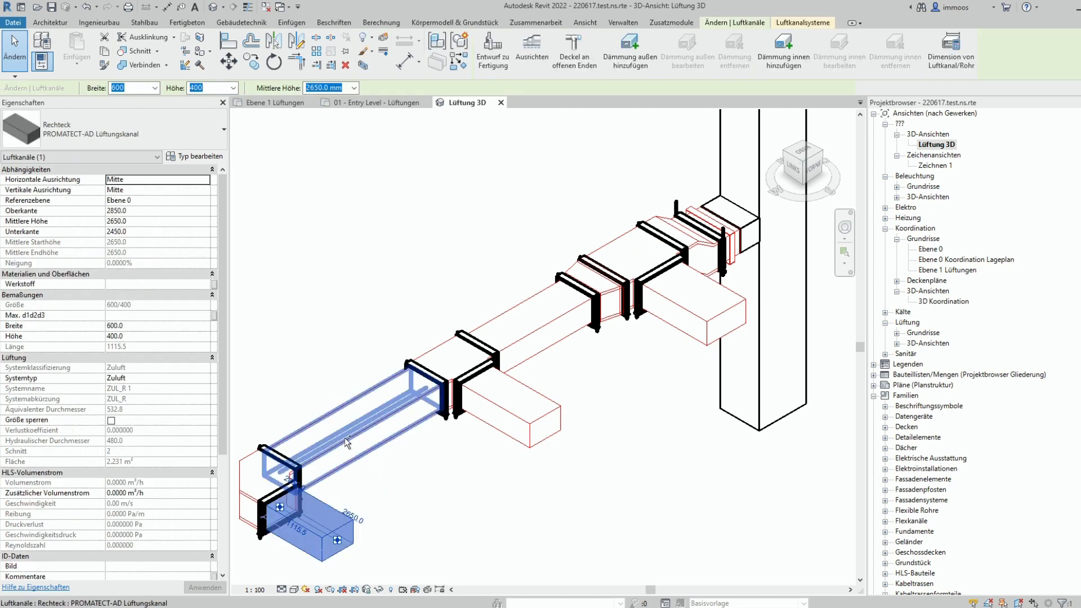
ctrl+click(345, 438)
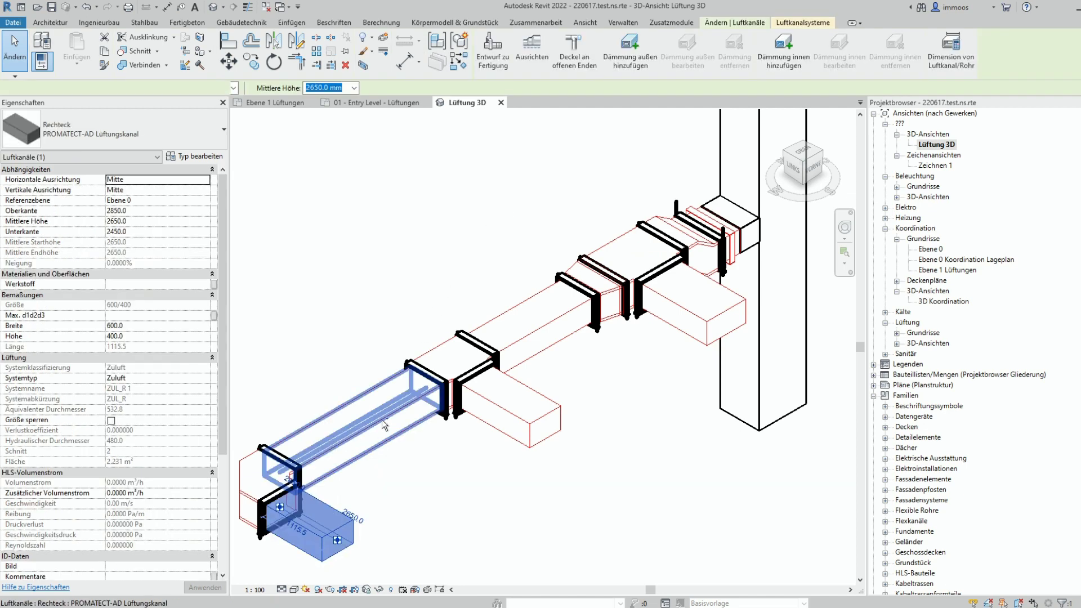
ctrl+click(517, 383)
ctrl+click(679, 305)
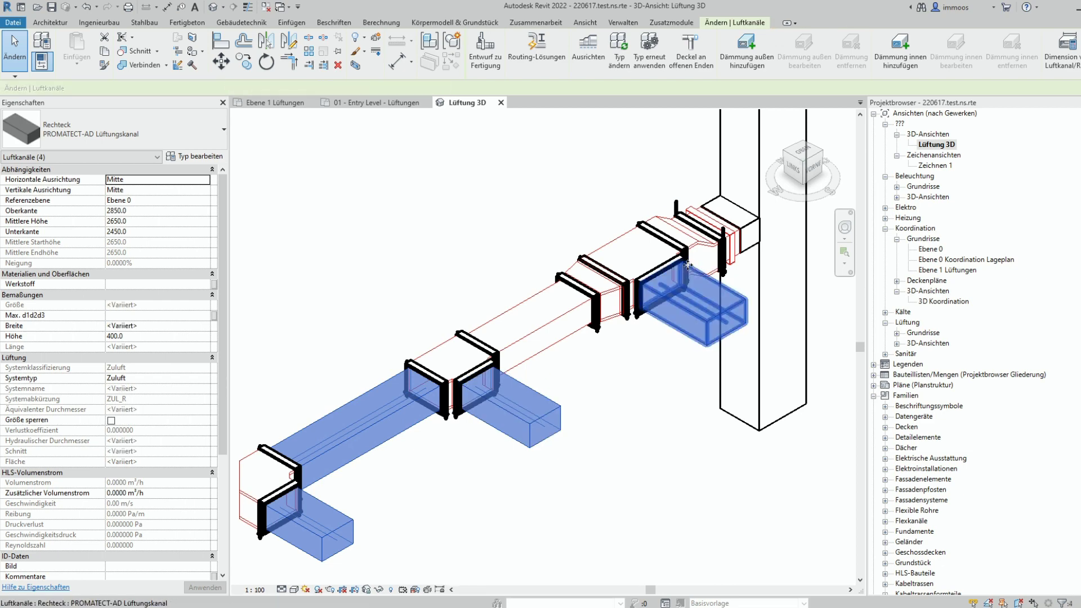
click(747, 48)
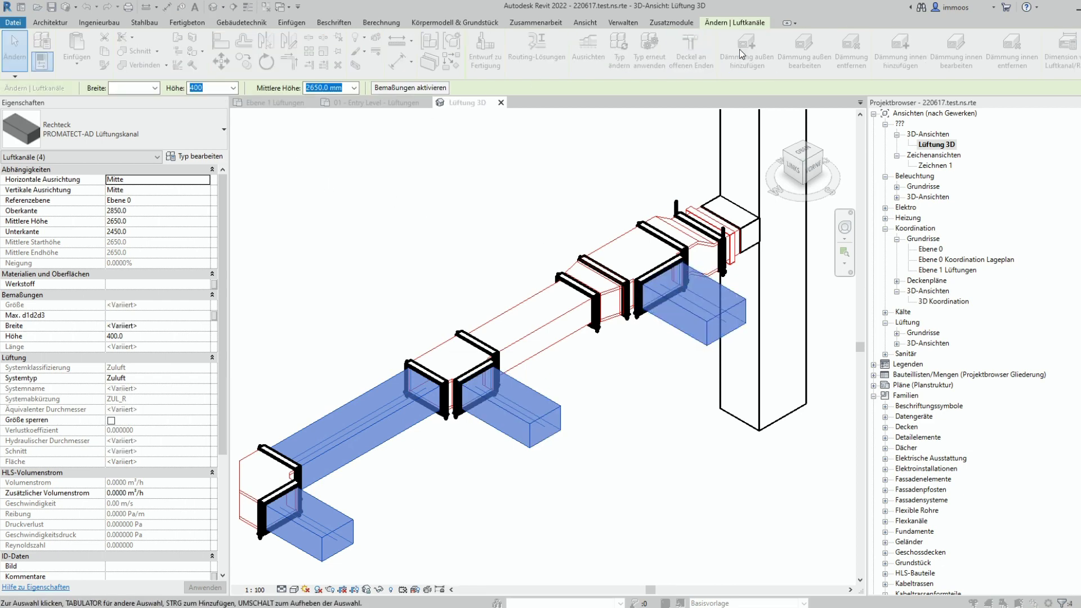
click(575, 332)
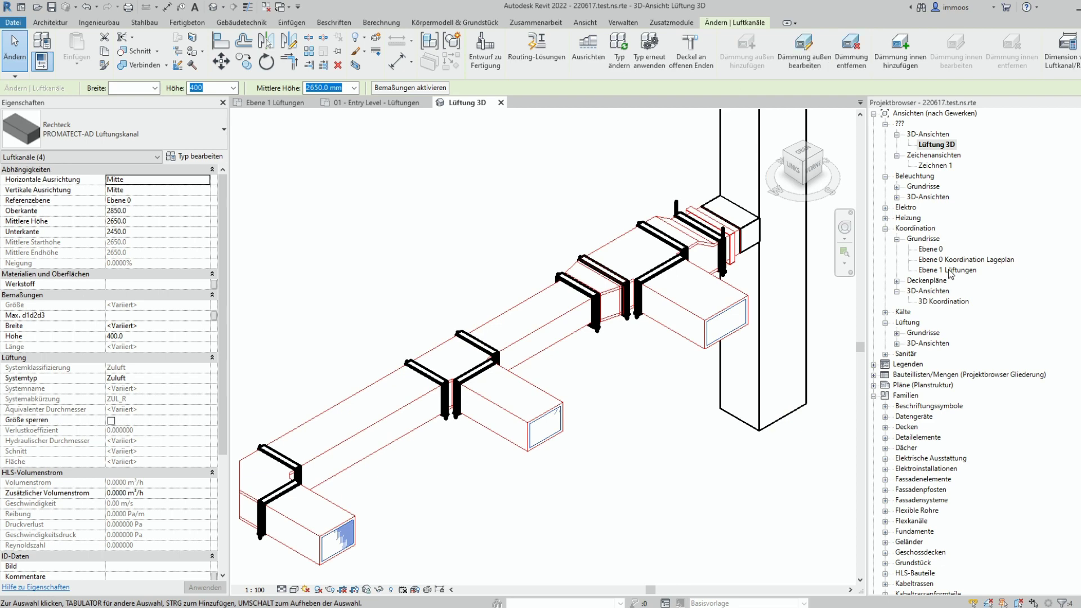
Step: In the Ebene 1 Lüftungen floor plan, place PROMATECT-H sleeves on the three branch ducts and two on the main duct beside the elbow
click(949, 271)
click(950, 271)
key(Escape)
double_click(950, 271)
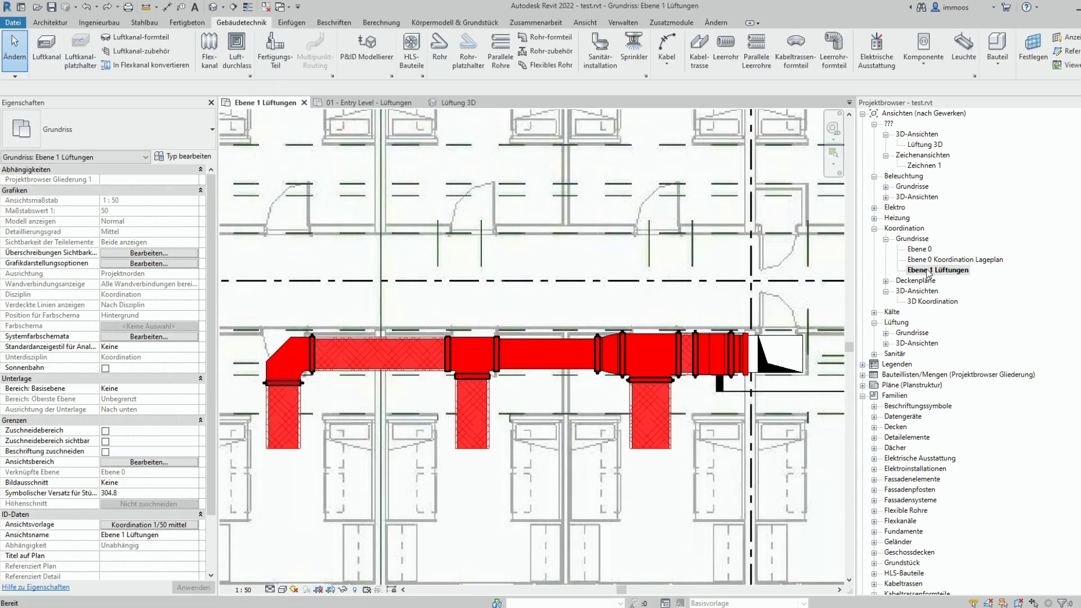
click(142, 37)
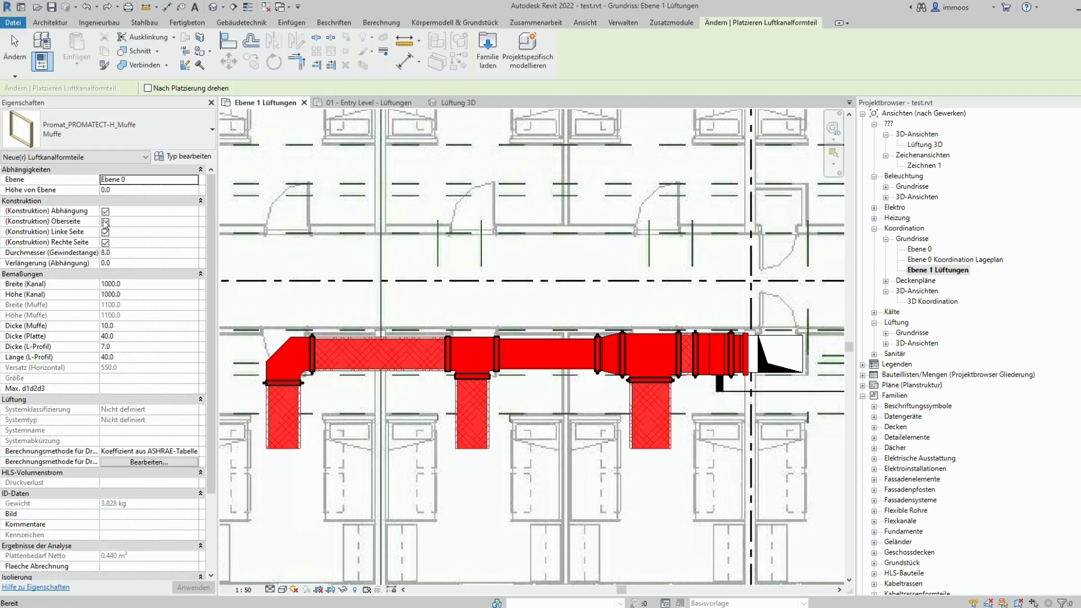
click(283, 415)
click(473, 413)
click(651, 415)
click(356, 354)
click(402, 354)
key(Escape)
key(Escape)
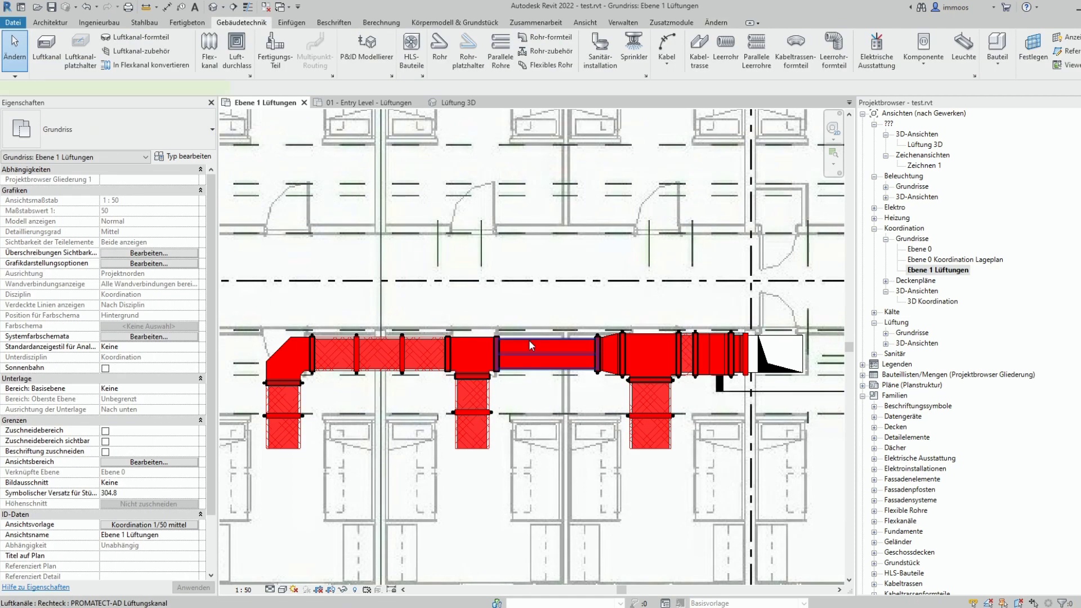
Step: Replace the duct between middle T-piece and transition with a Promat_PROMATECT-AD_GeraderLüftungskanal EI90 40mm fitting and turn on its duct-start hanger (Kanalanfang Abhängung)
click(528, 339)
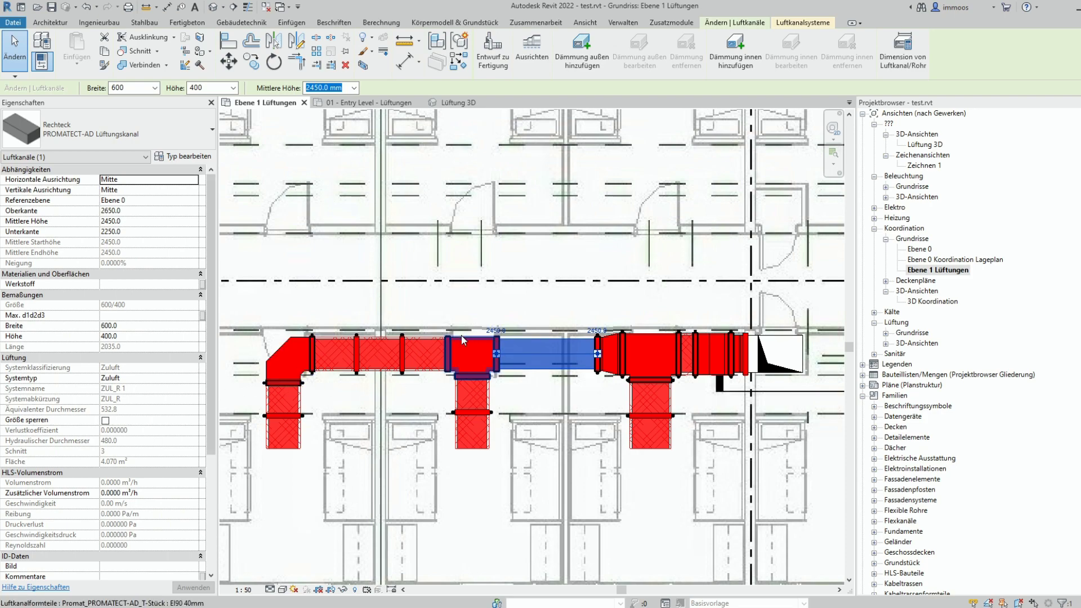
key(Delete)
click(141, 37)
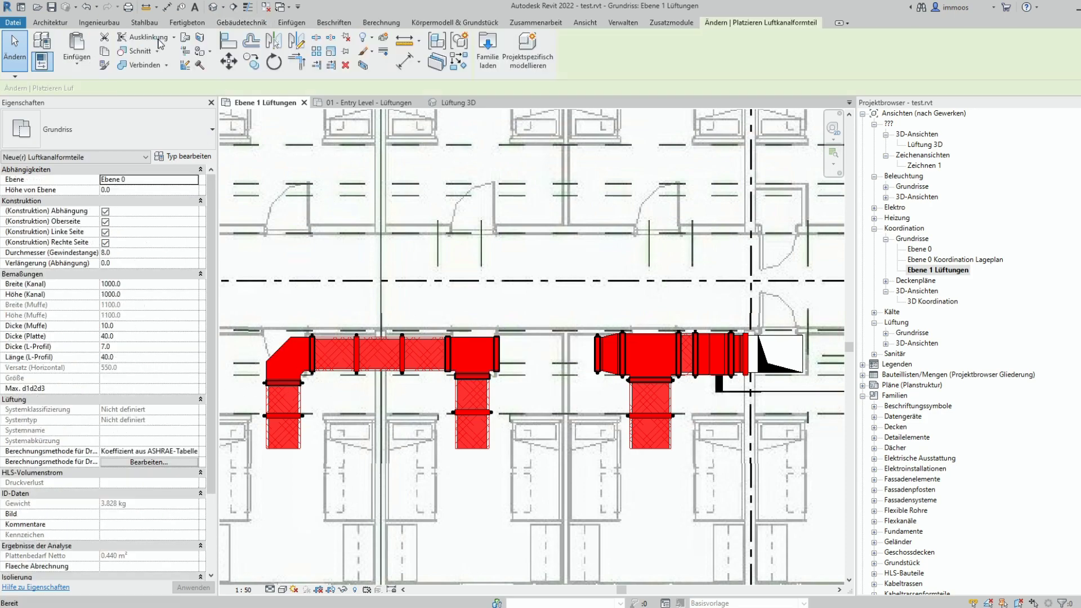
click(129, 132)
scroll(103, 237, up, 4)
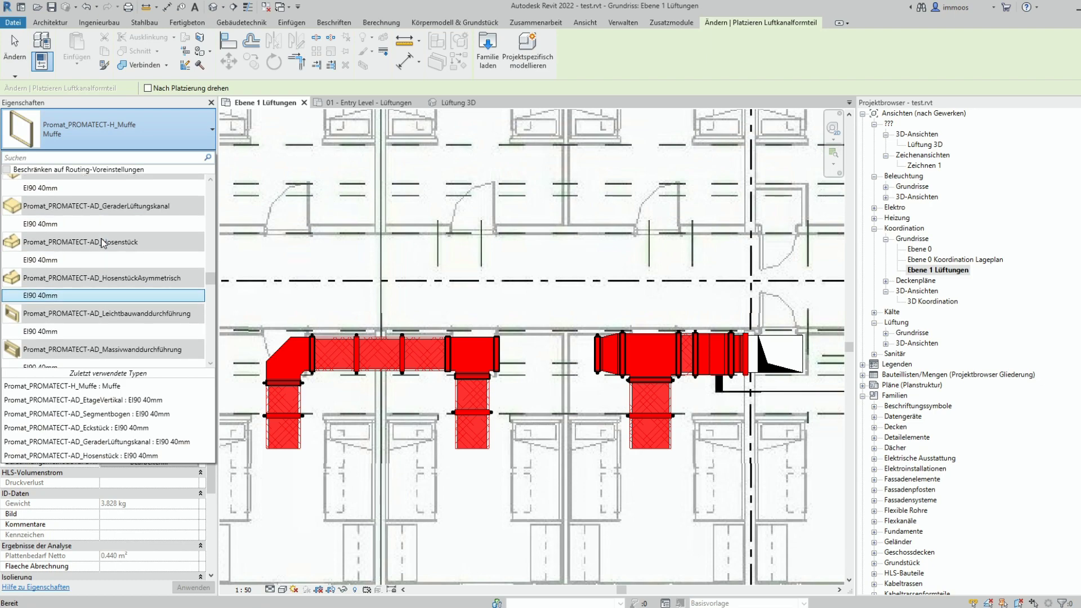
click(103, 227)
click(499, 354)
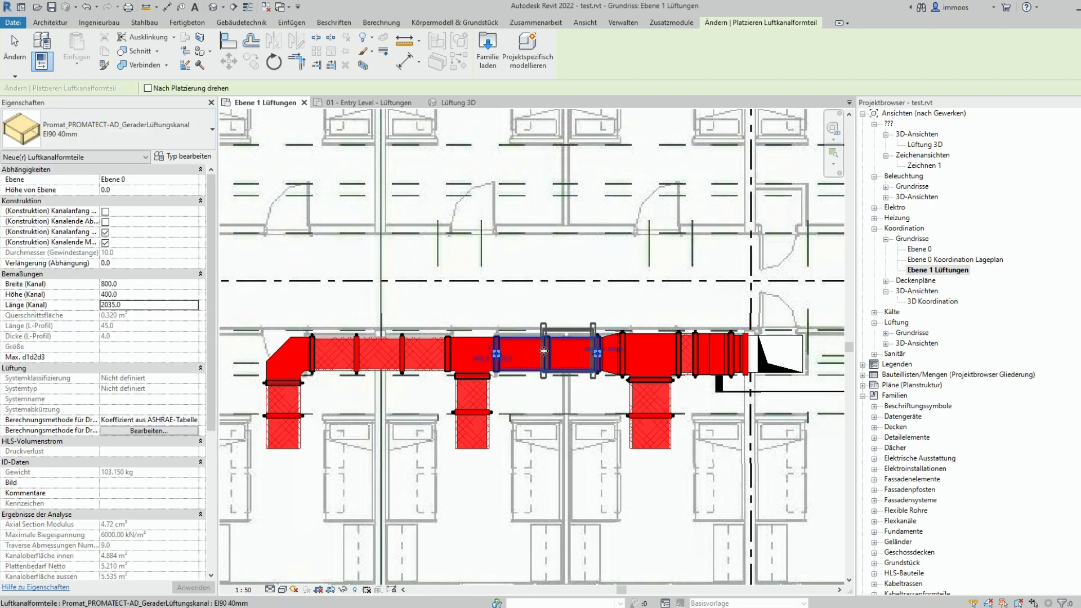
key(Escape)
click(556, 342)
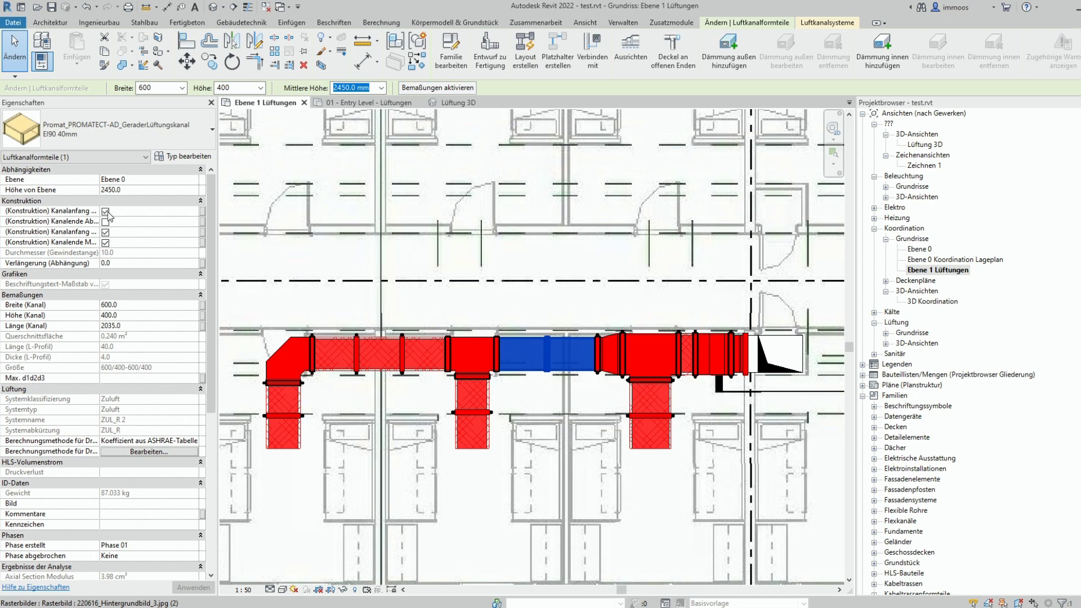
Step: In the Lüftung 3D view's visibility/graphics overrides, check the rule of the L_ZUL filter and add that filter to the view
double_click(918, 124)
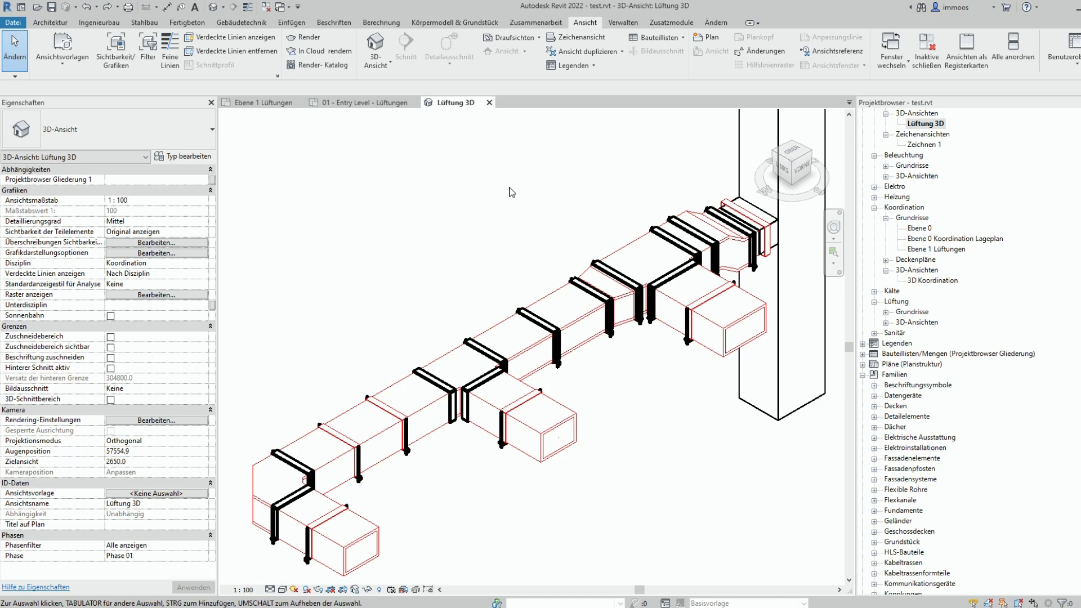
click(116, 50)
click(617, 156)
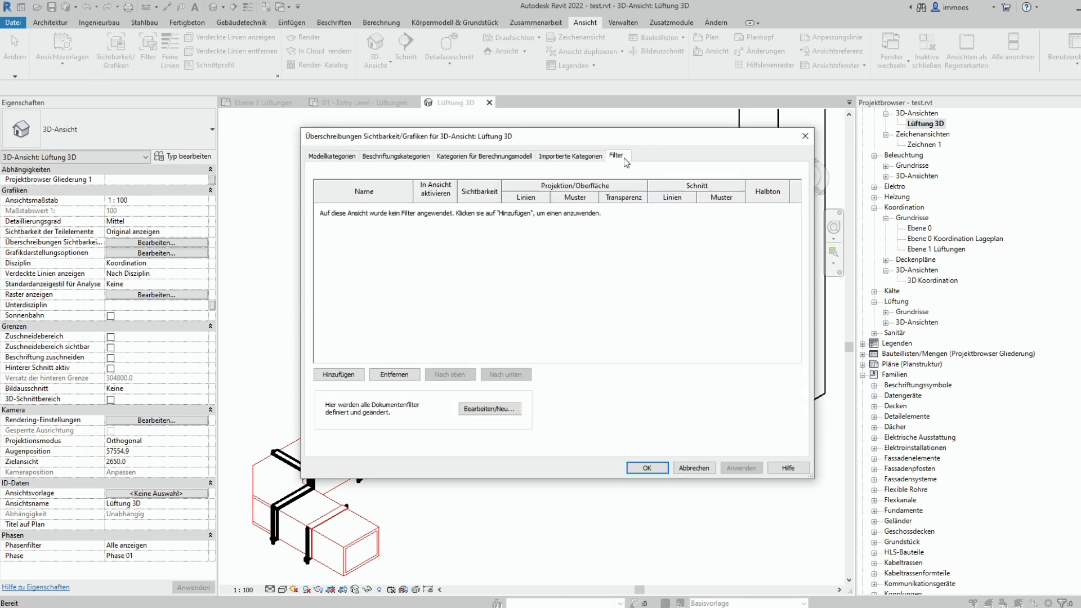
click(341, 375)
scroll(507, 332, down, 5)
scroll(507, 333, down, 10)
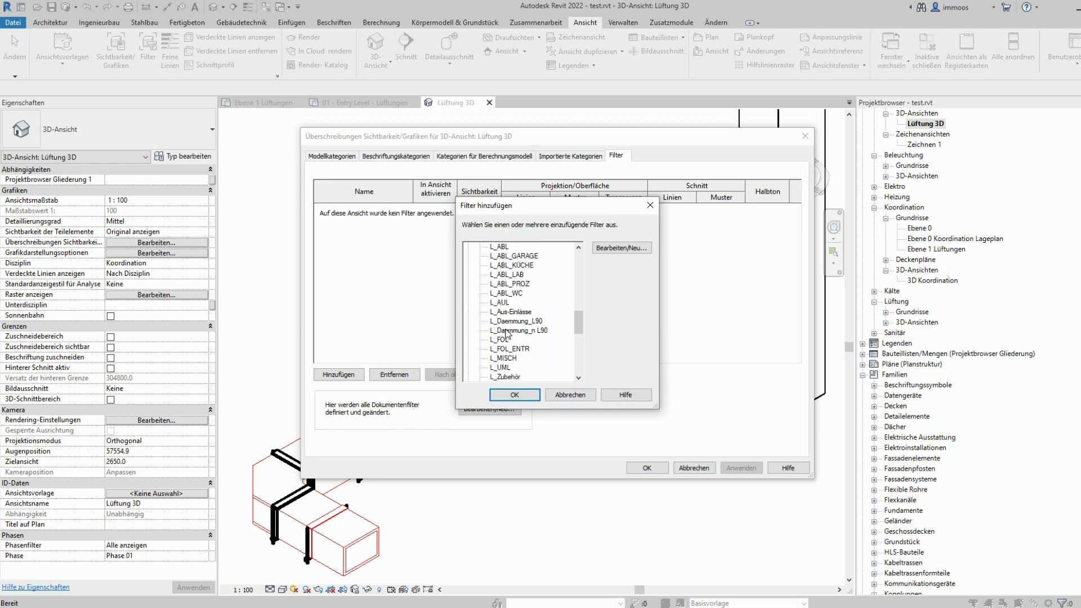
click(506, 257)
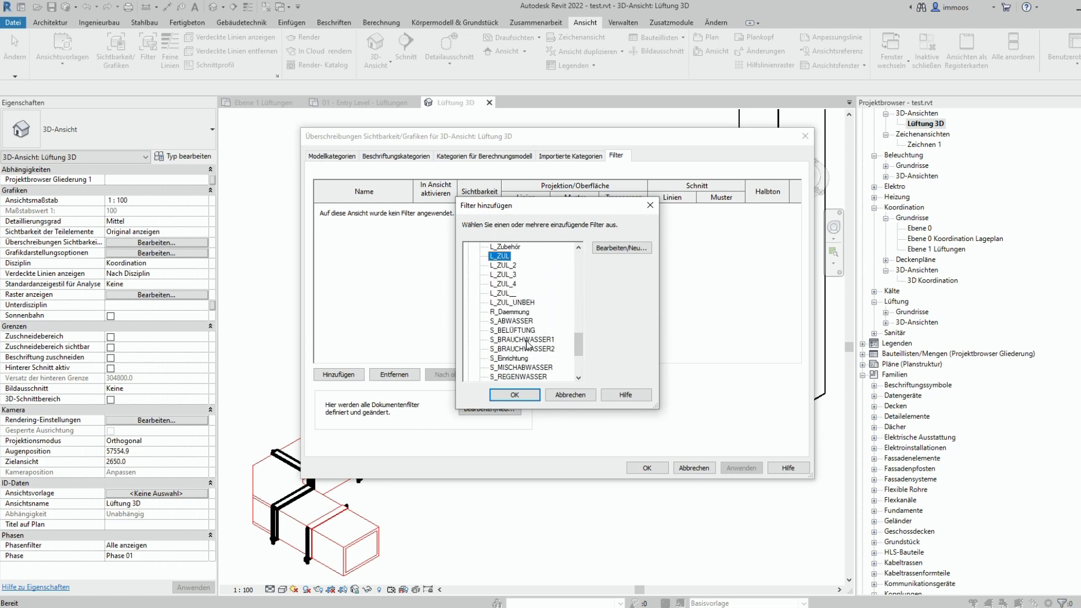
click(622, 249)
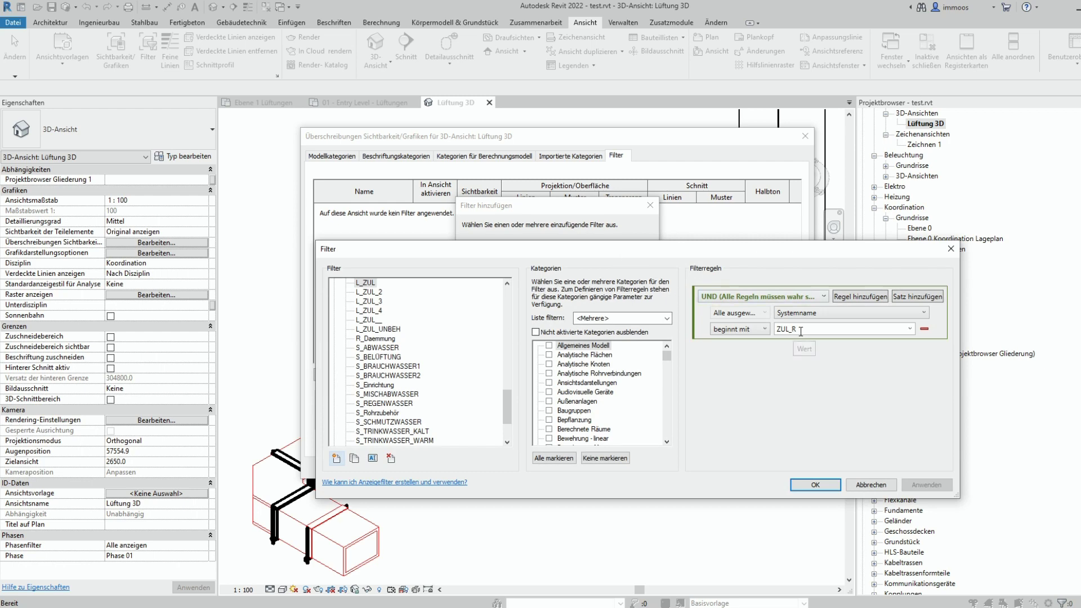
click(817, 483)
scroll(536, 315, down, 14)
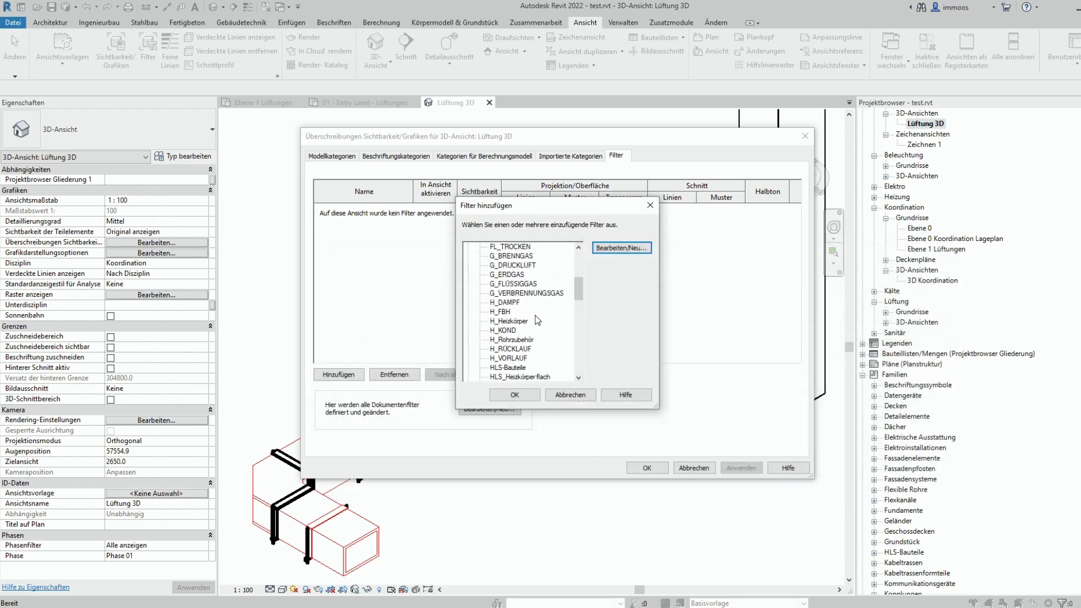
scroll(535, 315, down, 2)
click(502, 283)
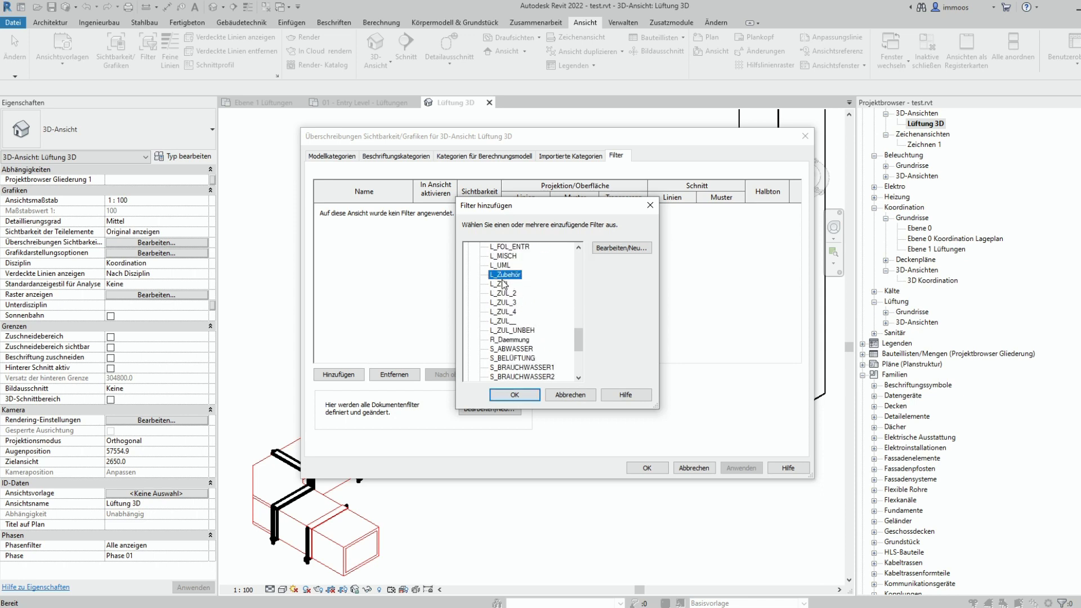
click(525, 394)
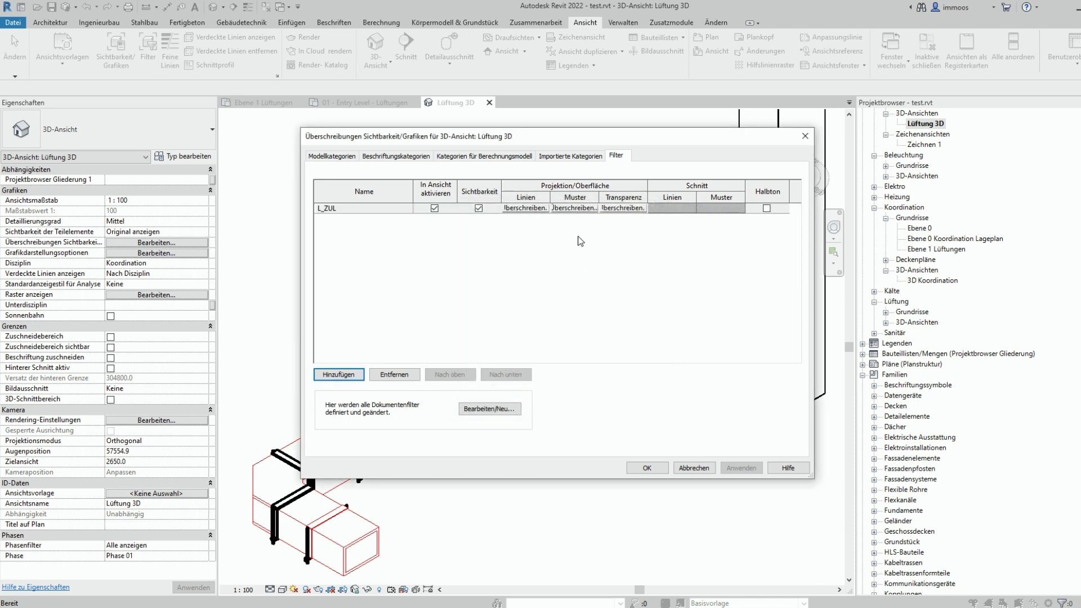
Step: Override the projection lines and surface pattern of the L_ZUL filter in the Lüftung 3D view
click(536, 216)
click(690, 286)
click(651, 312)
click(663, 304)
click(429, 289)
click(611, 407)
click(630, 325)
click(607, 344)
click(619, 322)
click(620, 331)
click(651, 347)
click(577, 208)
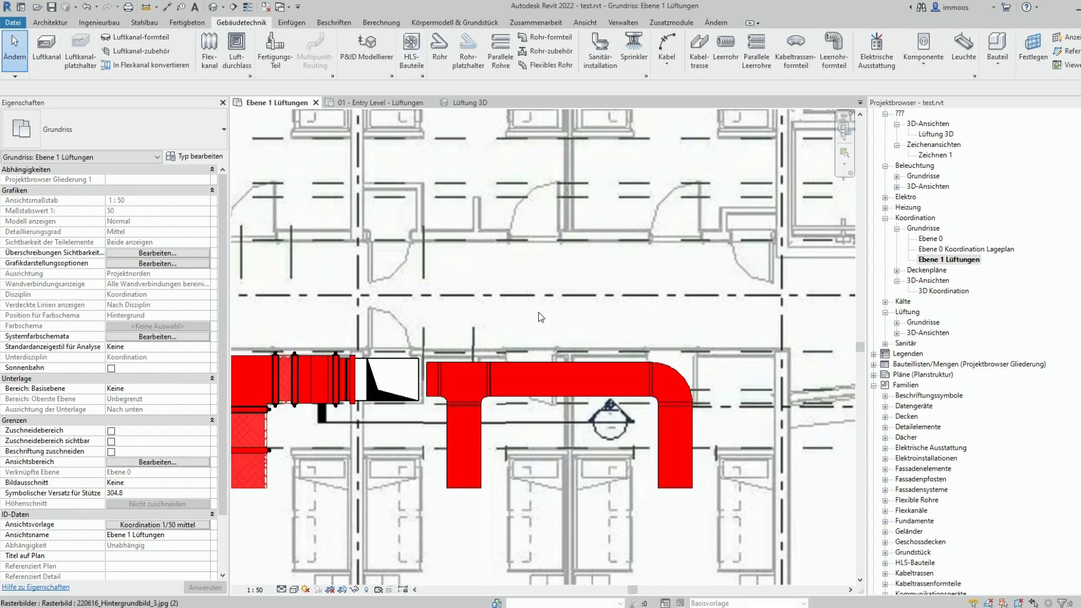
Step: Change all ducts and fittings of the standard duct run beyond the shaft to the type PROMATECT-AD Lüftungskanal, and open the Lüftung 3D view
click(480, 415)
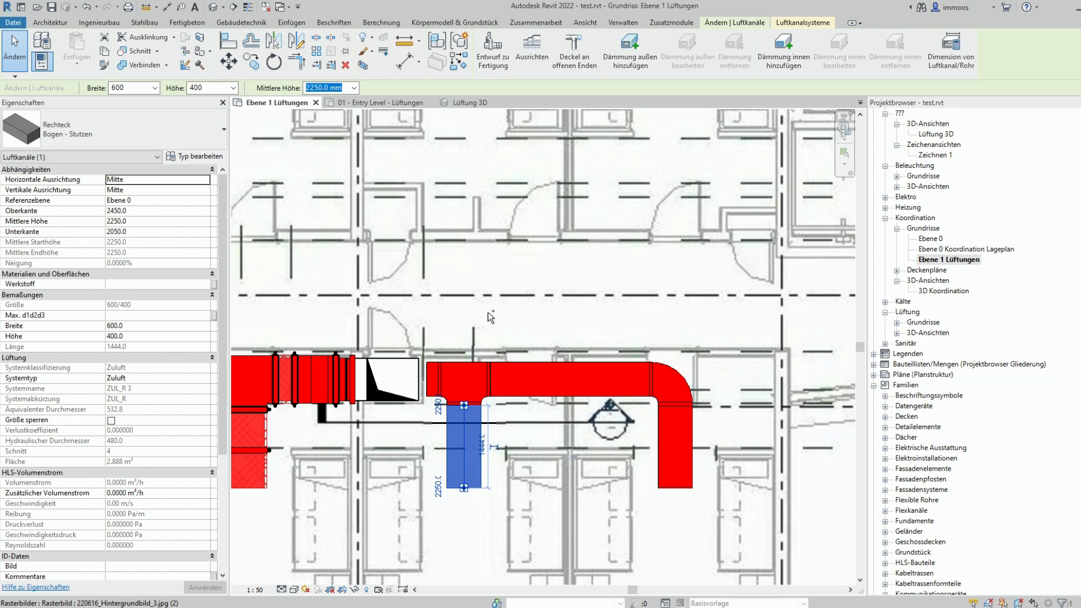
ctrl+click(464, 362)
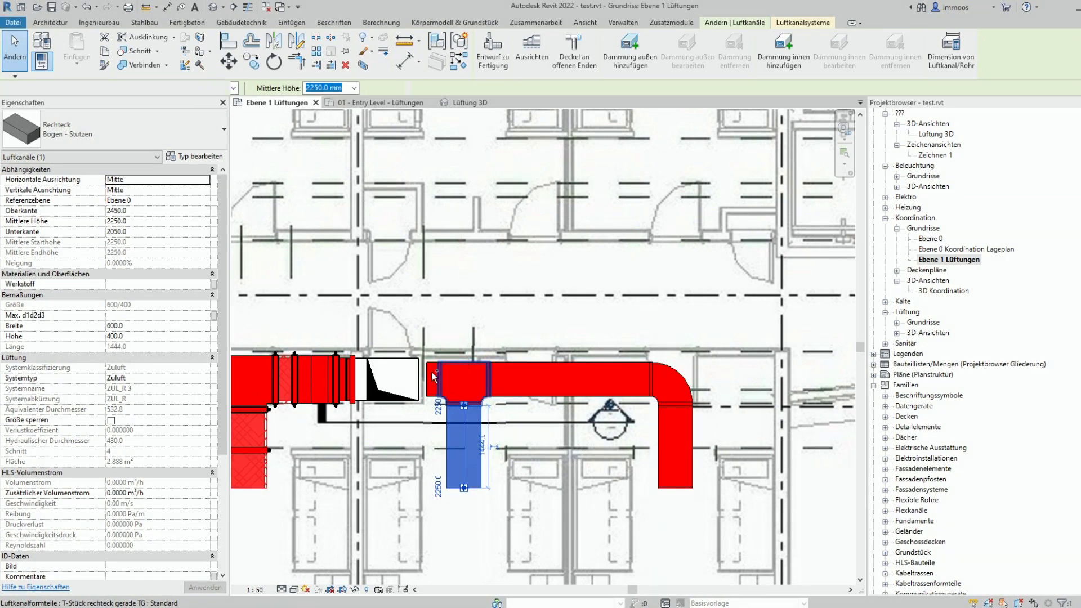
ctrl+click(432, 371)
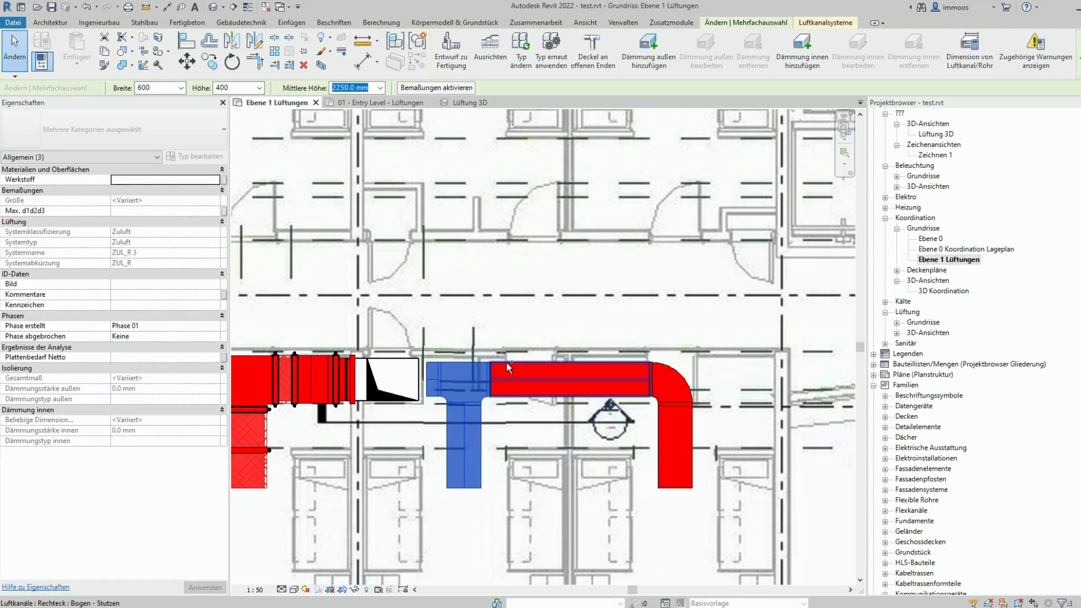
ctrl+click(506, 363)
ctrl+click(670, 364)
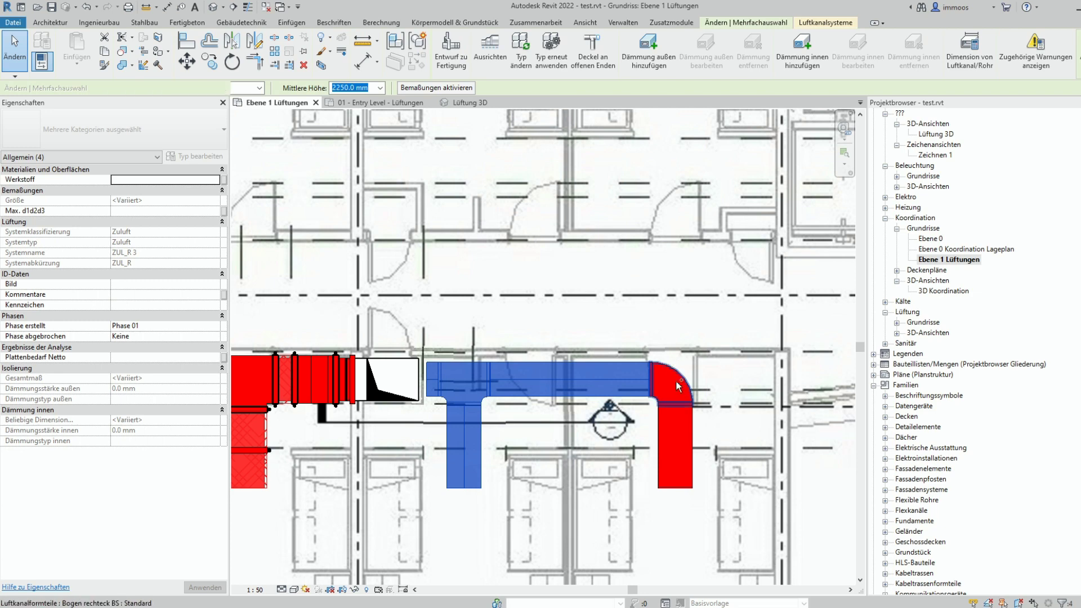
ctrl+click(691, 430)
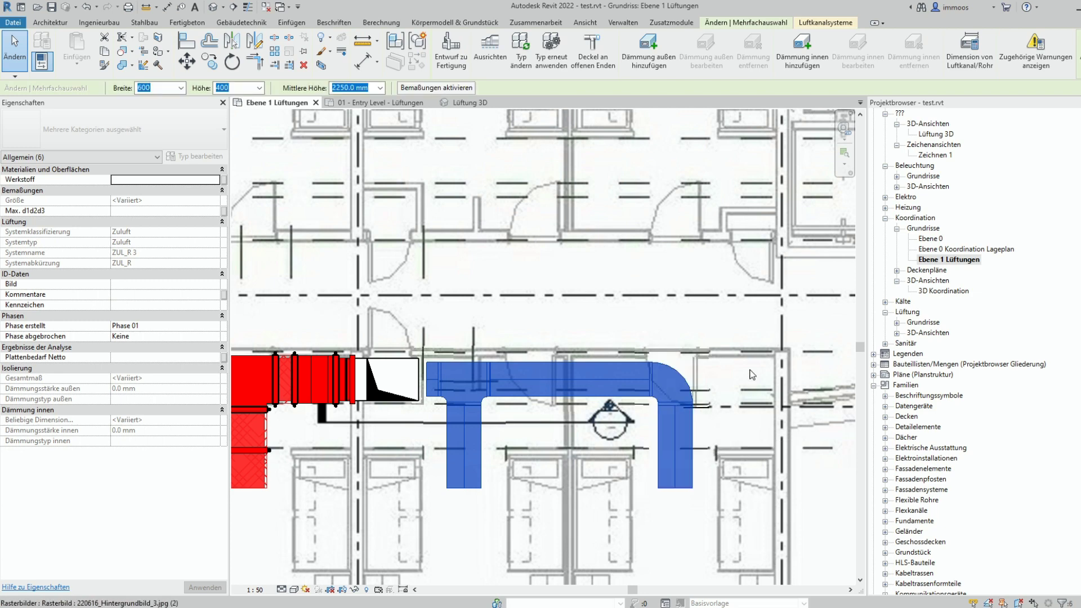
key(Escape)
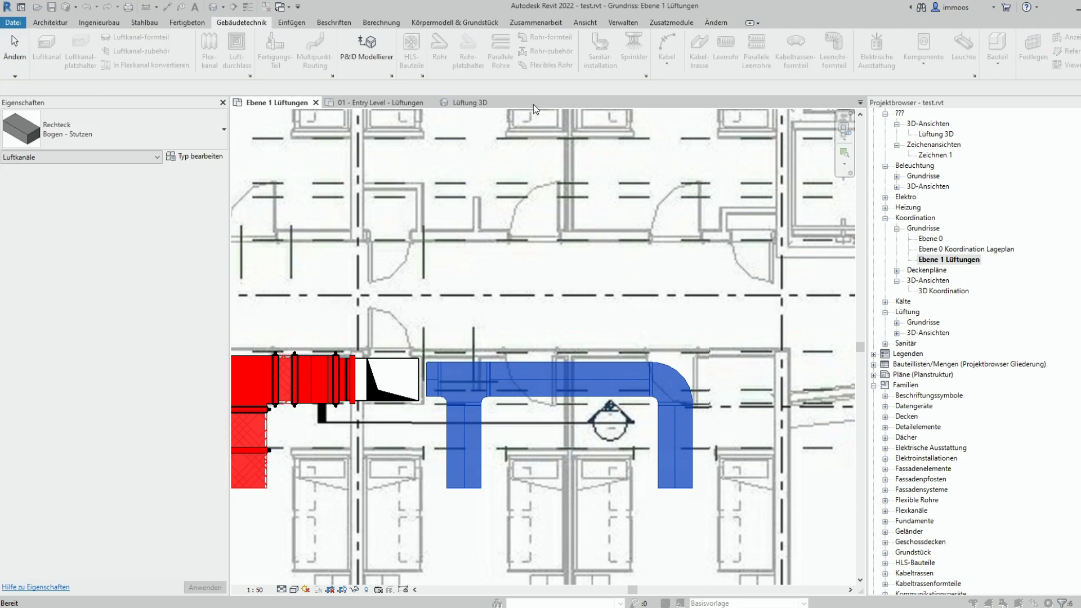
click(223, 129)
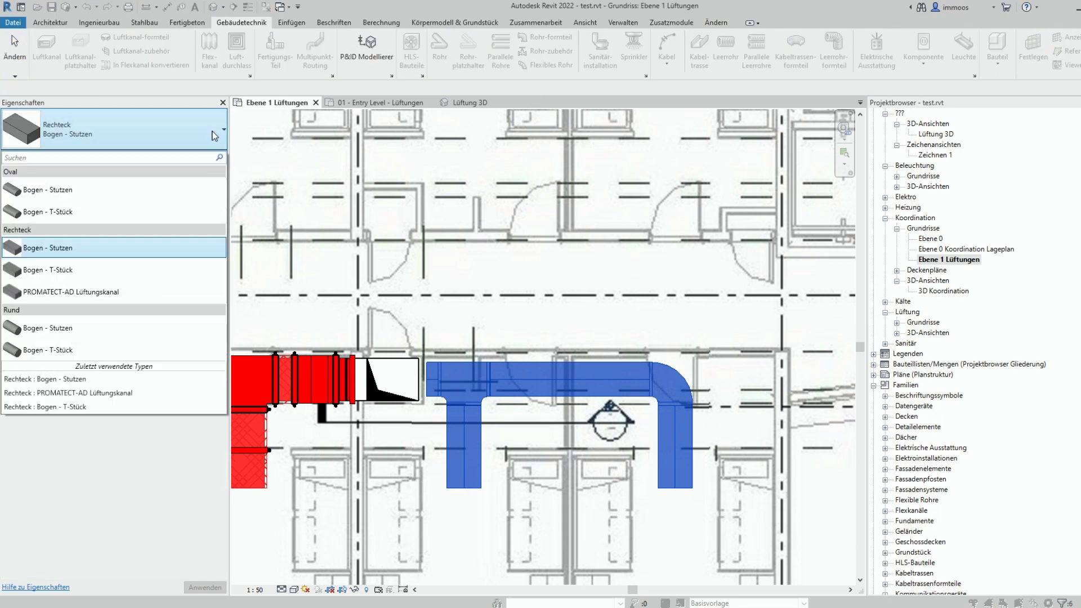
click(133, 284)
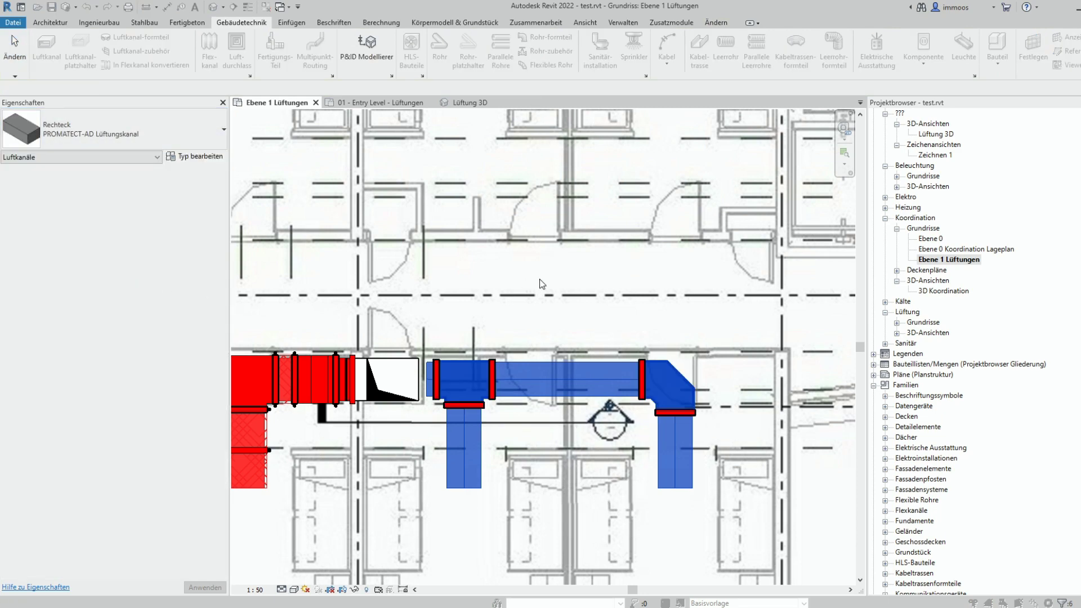
click(541, 283)
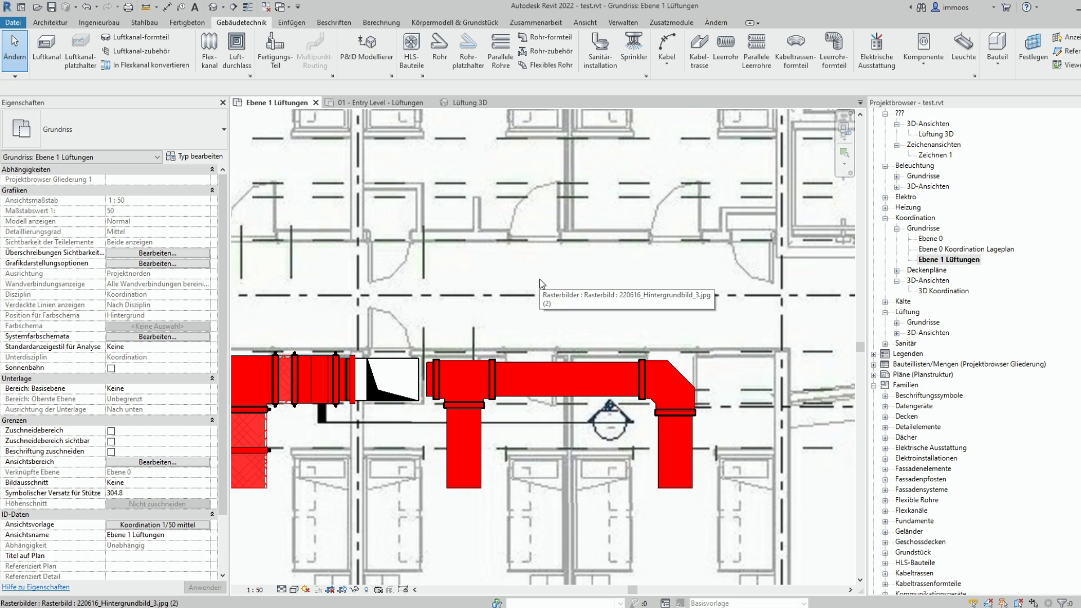
double_click(936, 135)
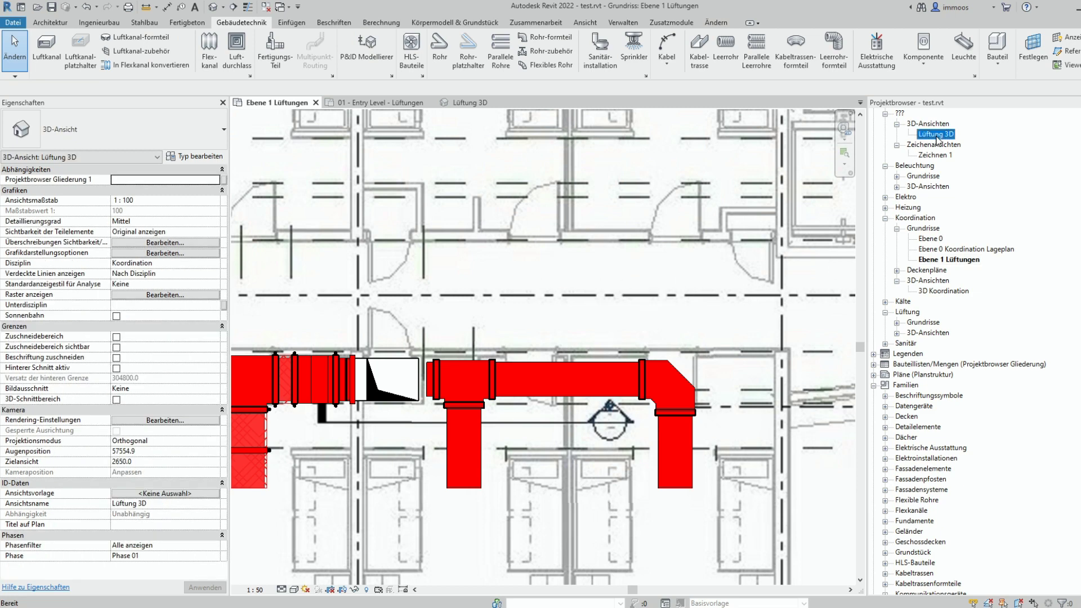